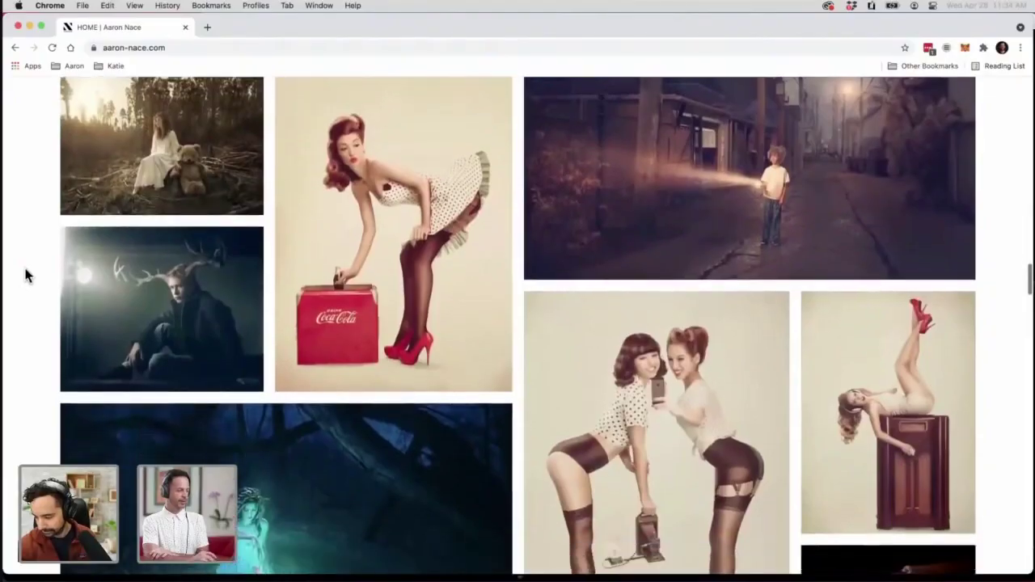
- Browse the photographer's portfolio gallery down through its composite and conceptual images, and minimise the browser window
{"action": "scroll", "coordinate": [25, 272], "scroll_direction": "down", "scroll_amount": 5}
{"action": "scroll", "coordinate": [25, 275], "scroll_direction": "down", "scroll_amount": 3}
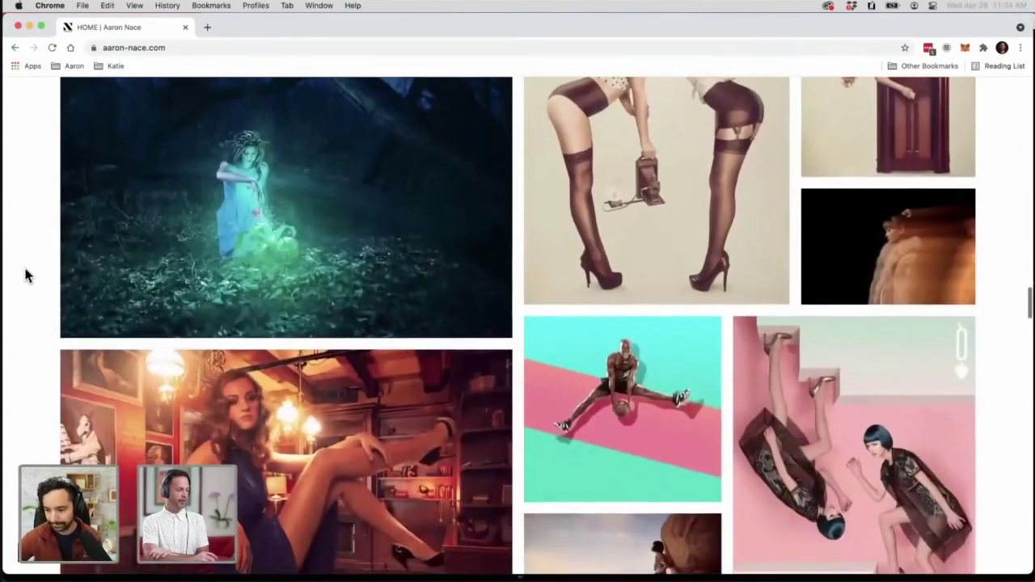
{"action": "scroll", "coordinate": [25, 275], "scroll_direction": "down", "scroll_amount": 3}
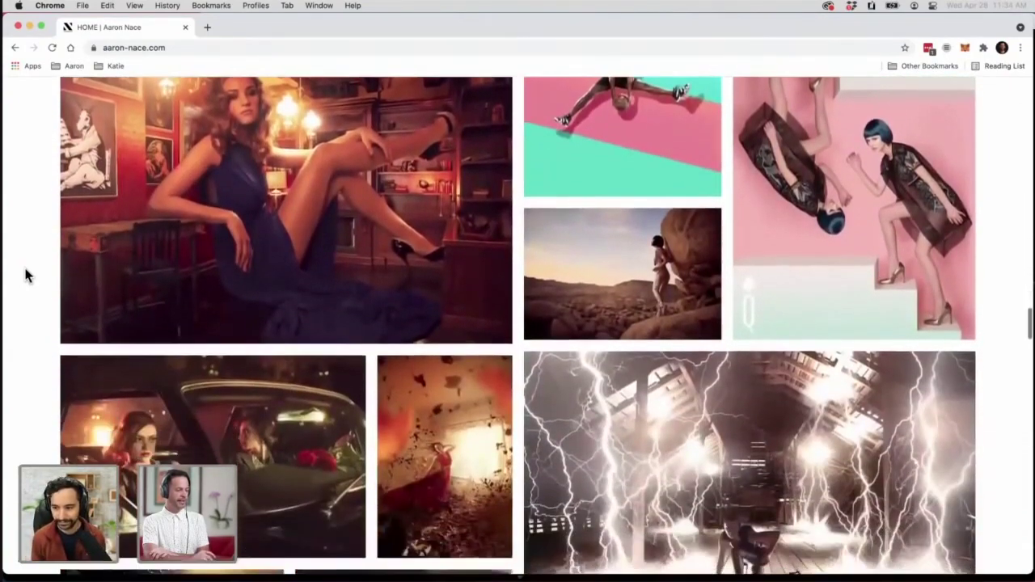
{"action": "scroll", "coordinate": [25, 275], "scroll_direction": "down", "scroll_amount": 3}
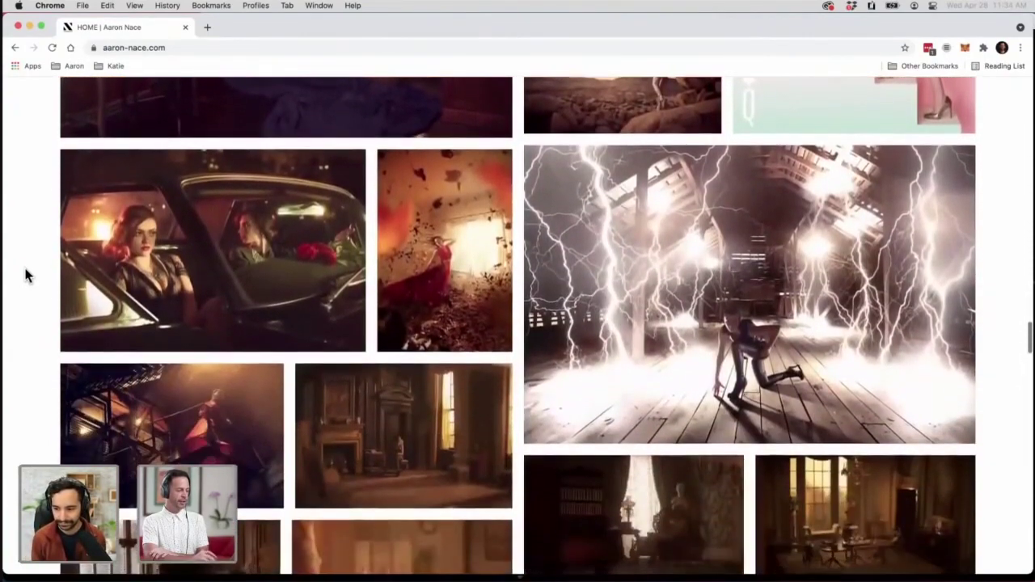
{"action": "scroll", "coordinate": [25, 275], "scroll_direction": "down", "scroll_amount": 3}
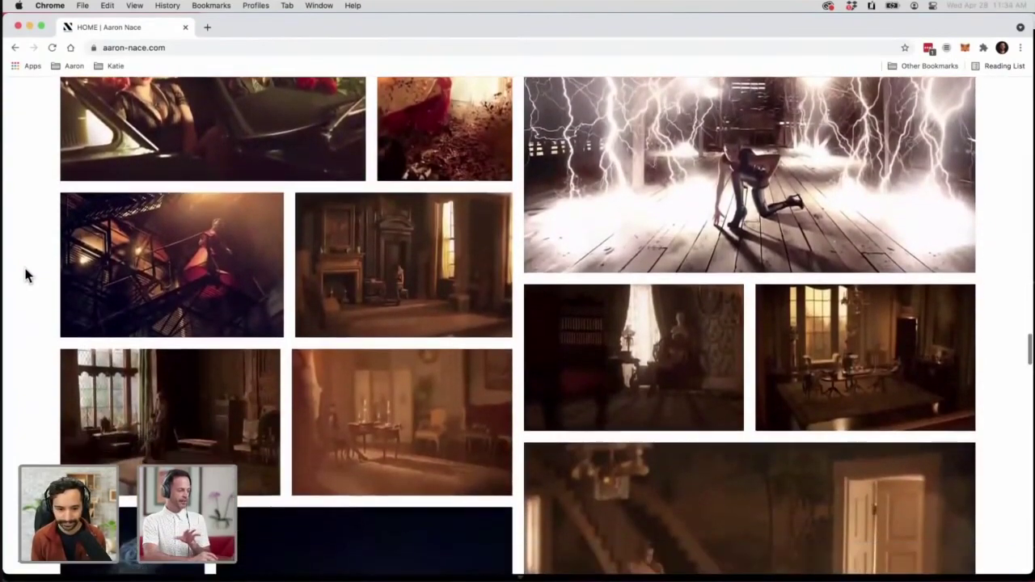
{"action": "scroll", "coordinate": [25, 275], "scroll_direction": "down", "scroll_amount": 4}
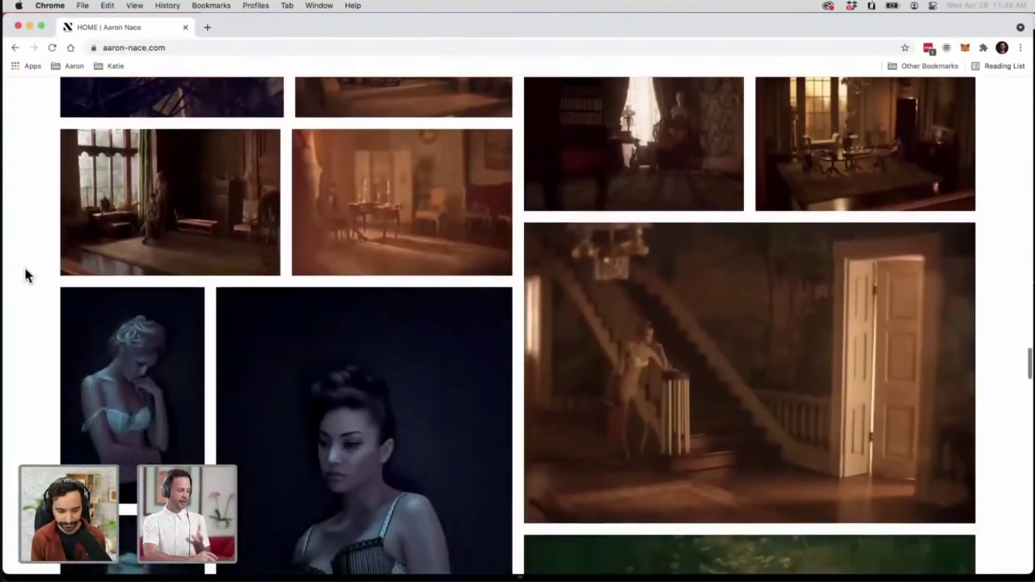
{"action": "scroll", "coordinate": [25, 275], "scroll_direction": "down", "scroll_amount": 3}
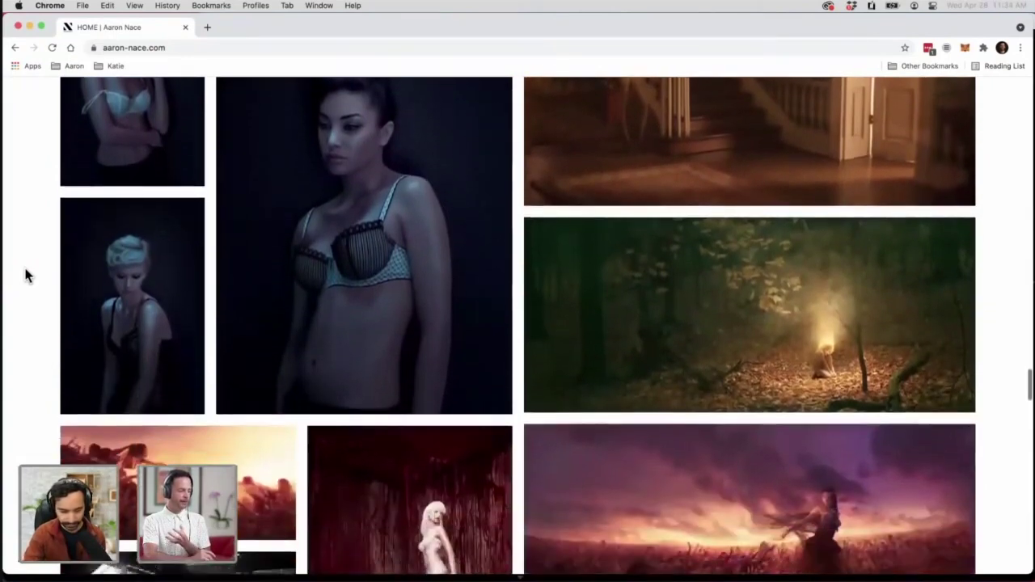
{"action": "scroll", "coordinate": [25, 275], "scroll_direction": "down", "scroll_amount": 1}
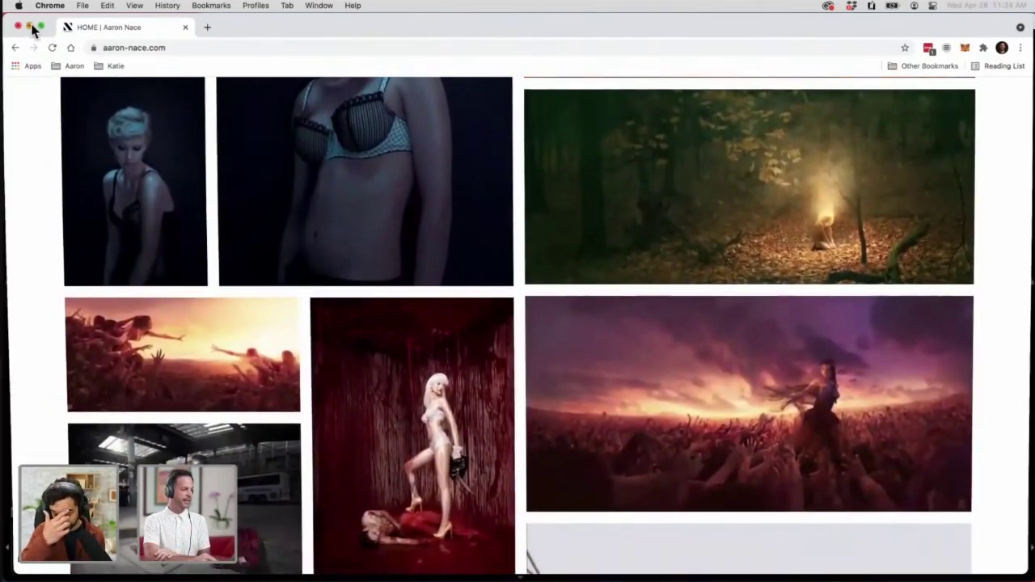
{"action": "left_click", "coordinate": [30, 26]}
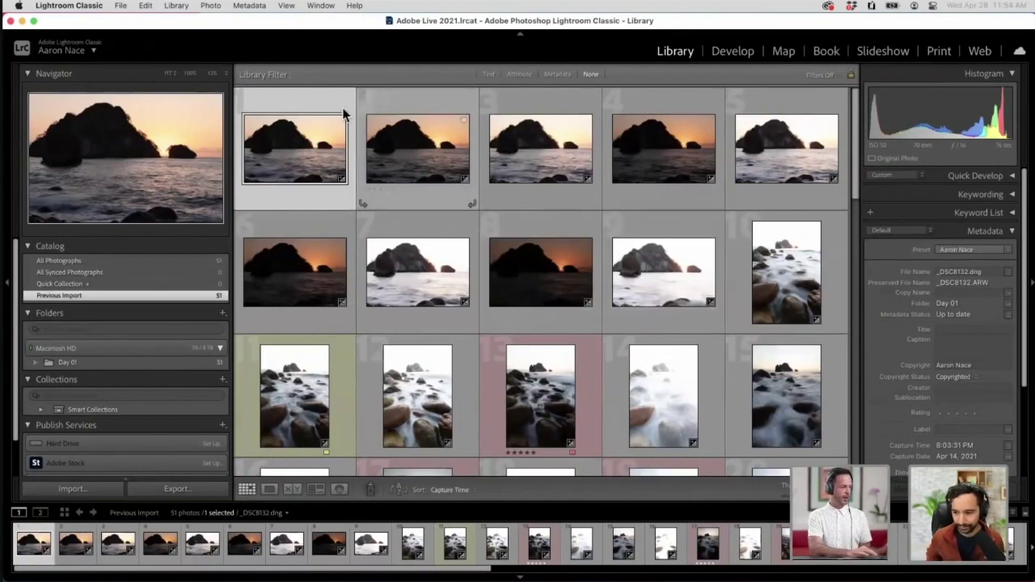
- Select the first nine bracketed island sunset photos and start an HDR Photo Merge of them
{"action": "left_click", "coordinate": [658, 266], "text": "shift"}
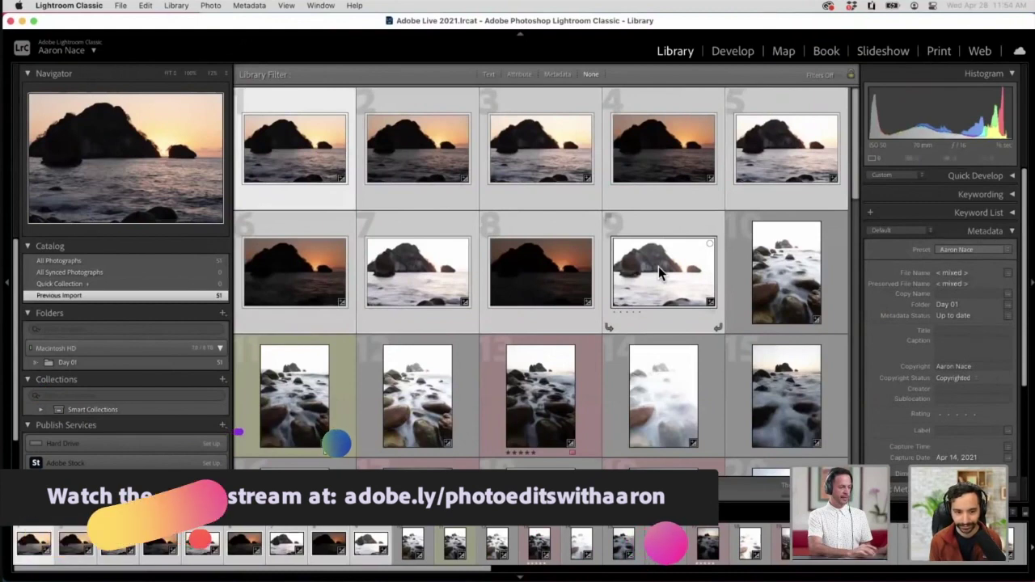
{"action": "right_click", "coordinate": [659, 266]}
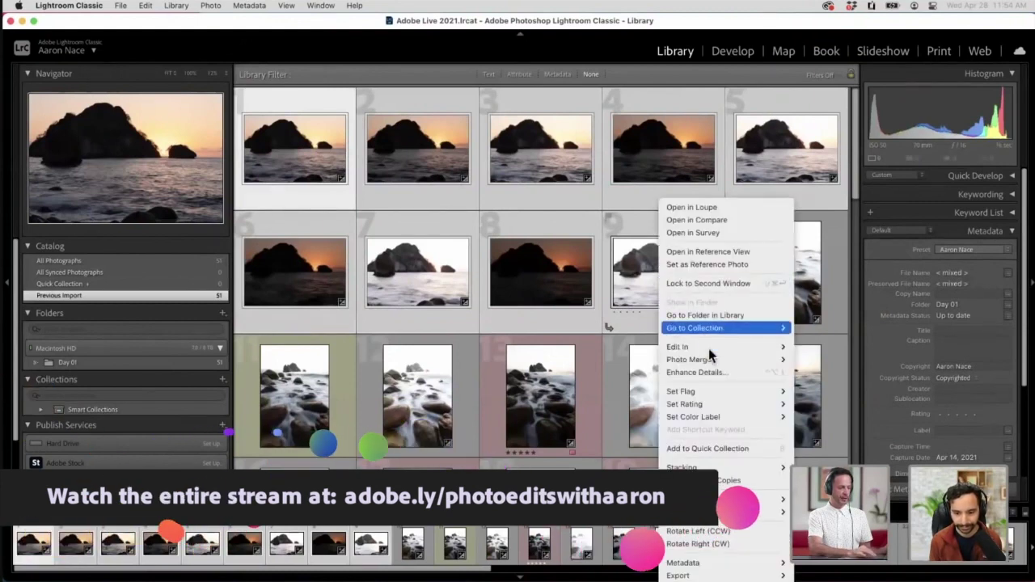
{"action": "mouse_move", "coordinate": [712, 360]}
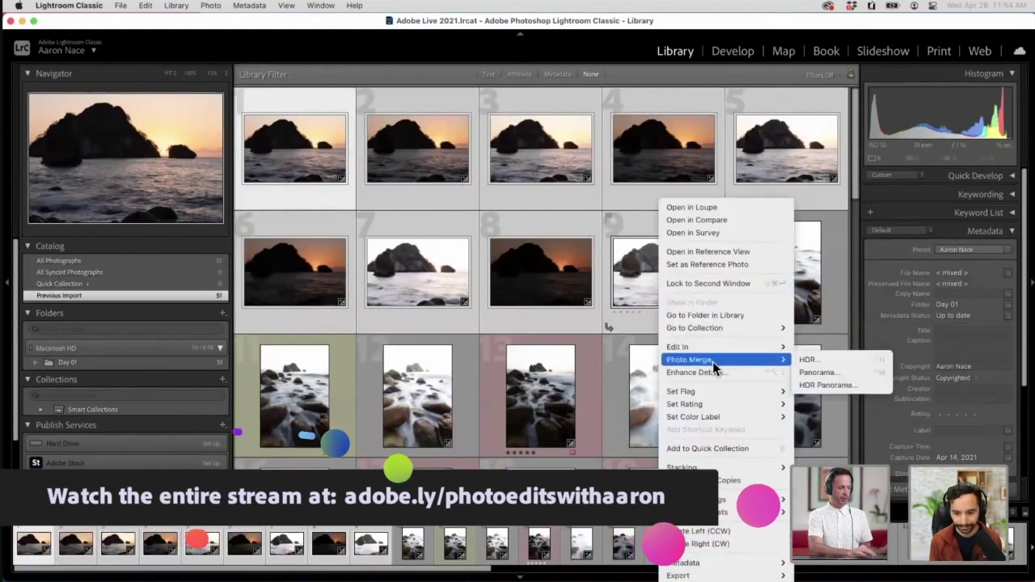
{"action": "left_click", "coordinate": [808, 363]}
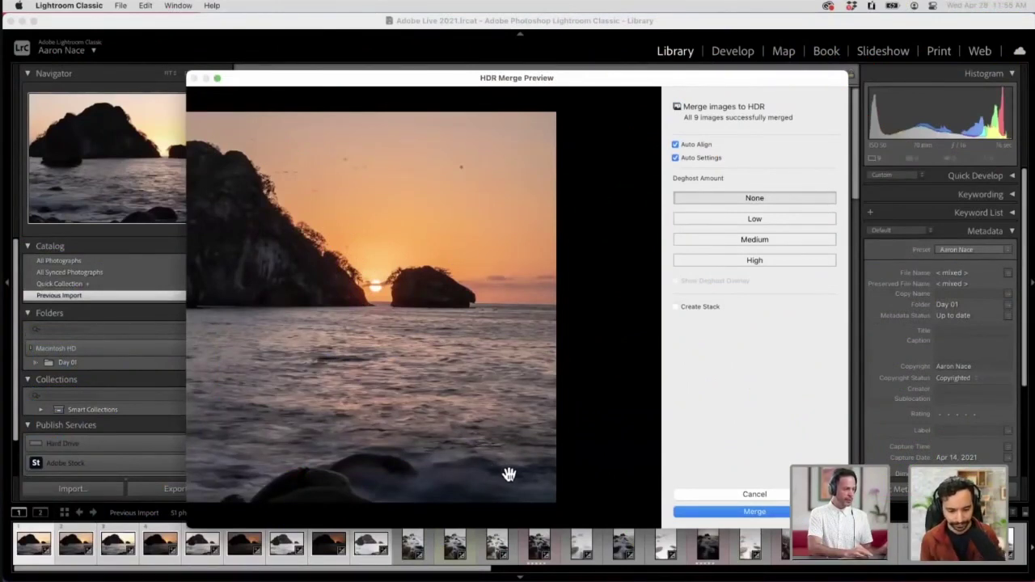
- Examine the rocks, sun and water across the HDR merge preview and review the deghost options
{"action": "scroll", "coordinate": [517, 475], "scroll_direction": "left", "scroll_amount": 3}
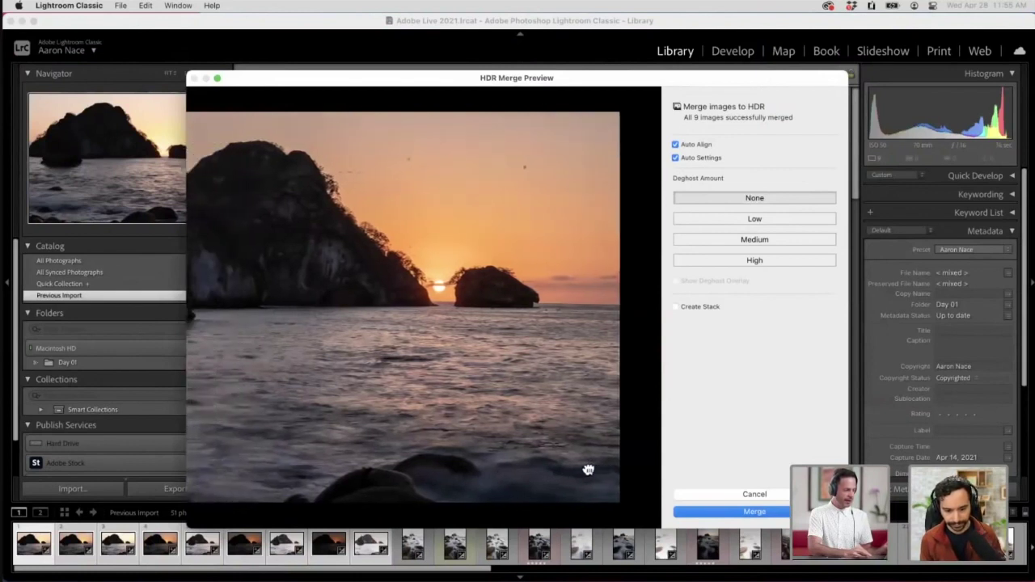
{"action": "scroll", "coordinate": [503, 460], "scroll_direction": "left", "scroll_amount": 6}
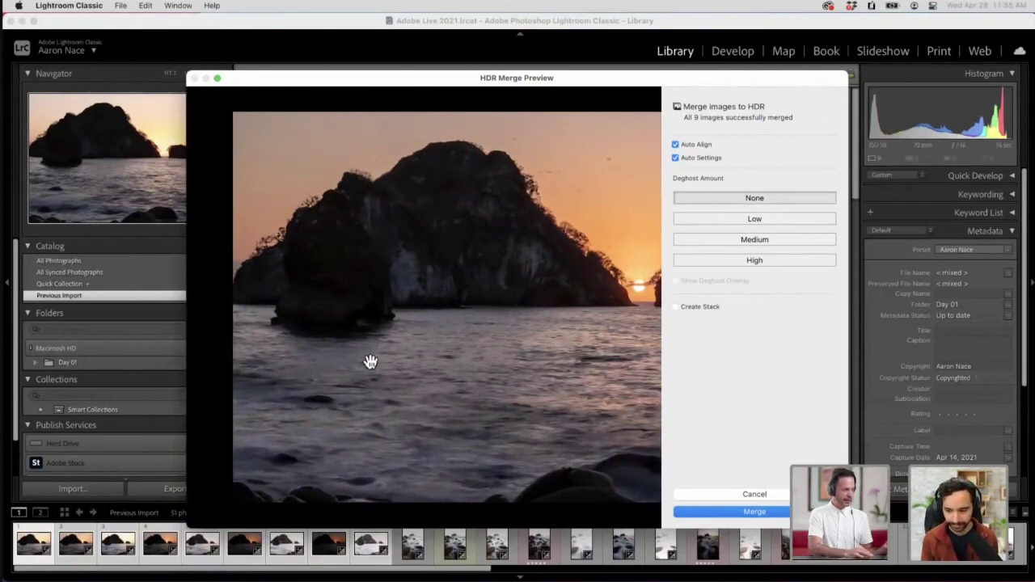
{"action": "left_click_drag", "start_coordinate": [517, 411], "coordinate": [491, 399]}
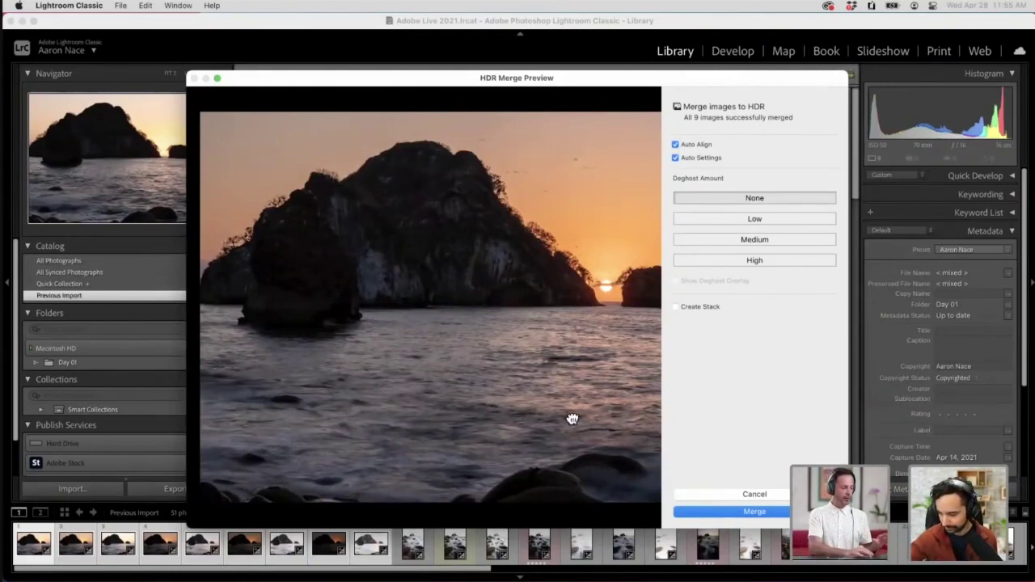
{"action": "left_click_drag", "start_coordinate": [571, 418], "coordinate": [391, 390]}
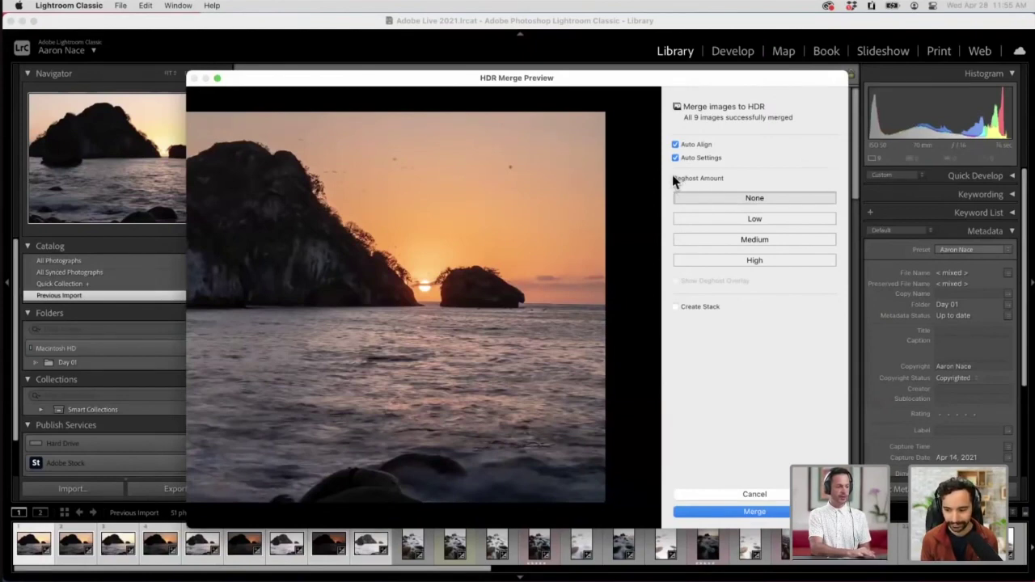
{"action": "left_click", "coordinate": [726, 229]}
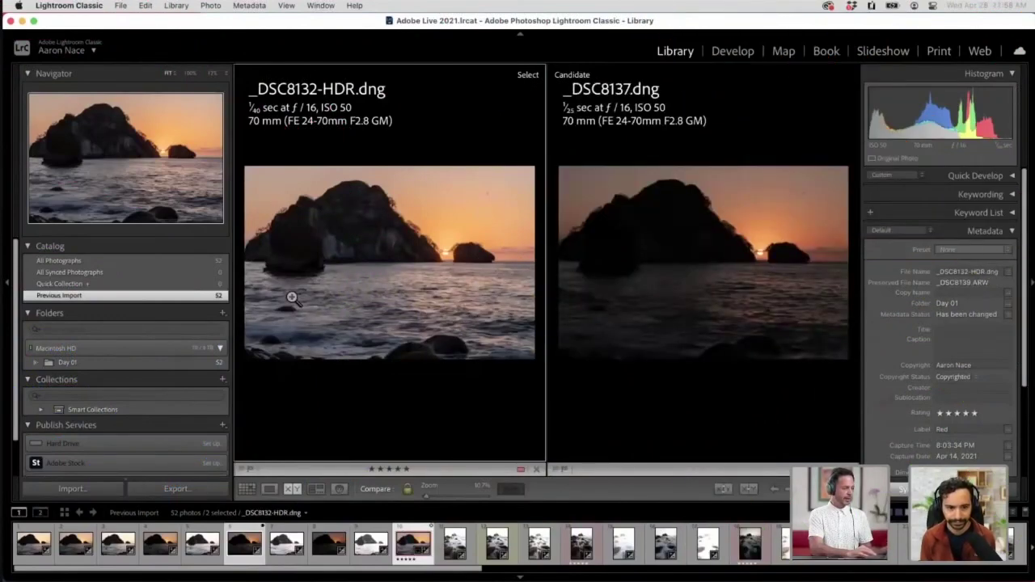
- Compare _DSC8132-HDR.dng with _DSC8137.dng without the side panels, inspecting the cliff shadows and the sun up close
{"action": "key", "text": "shift+Tab"}
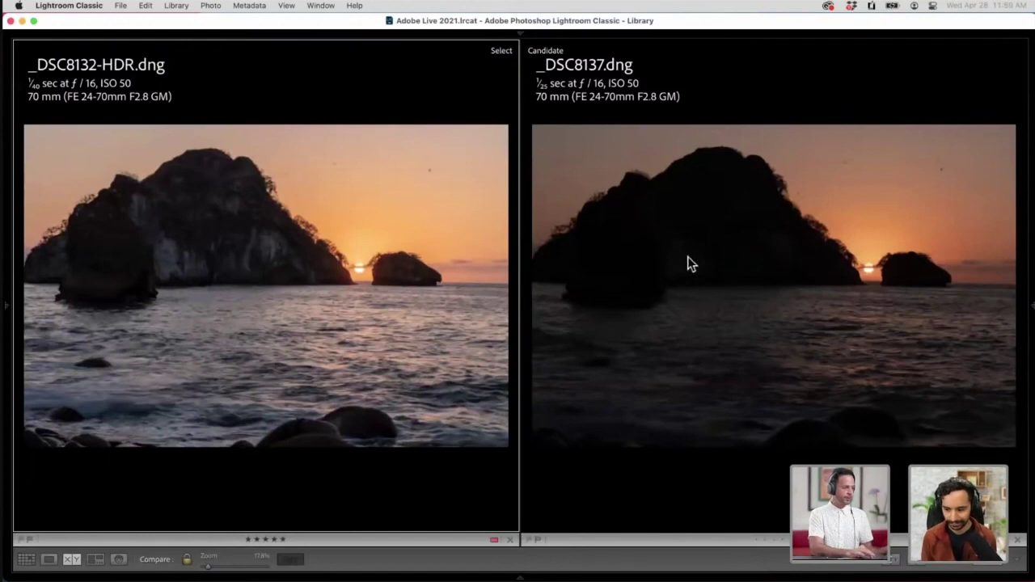
{"action": "left_click", "coordinate": [267, 247]}
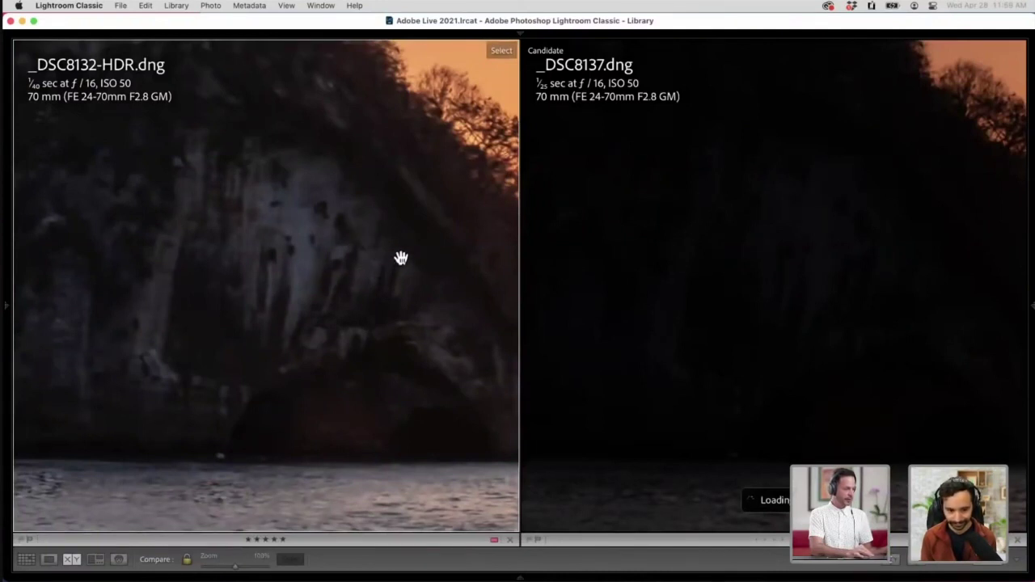
{"action": "left_click_drag", "start_coordinate": [435, 252], "coordinate": [93, 228]}
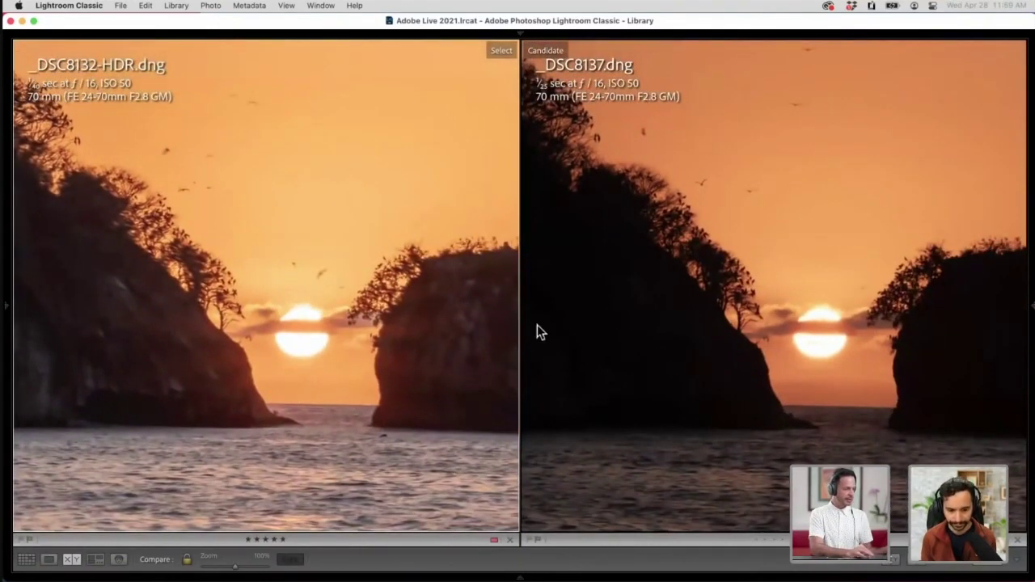
{"action": "left_click_drag", "start_coordinate": [189, 341], "coordinate": [666, 273]}
{"action": "left_click_drag", "start_coordinate": [286, 284], "coordinate": [549, 352]}
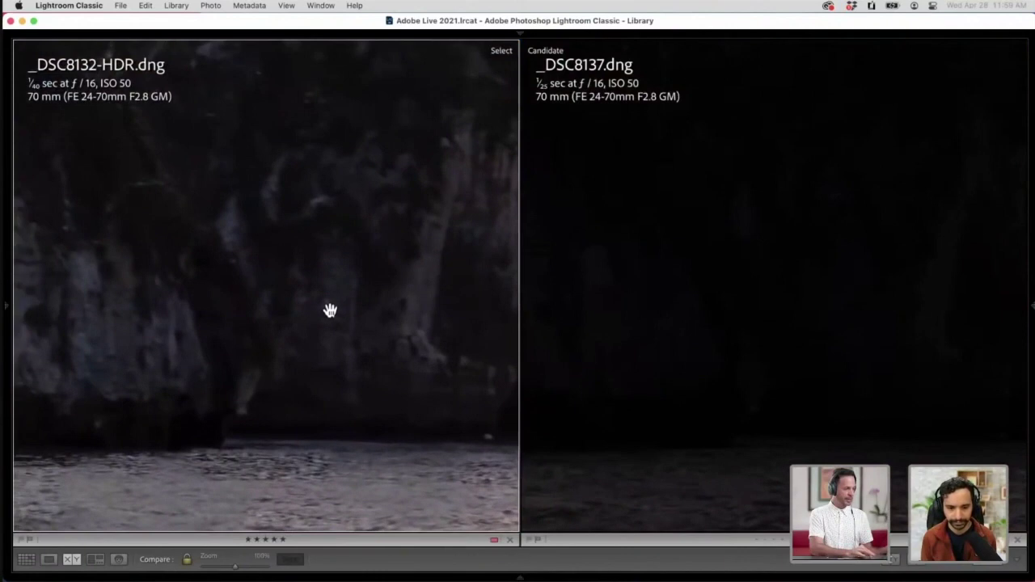
{"action": "left_click", "coordinate": [331, 312]}
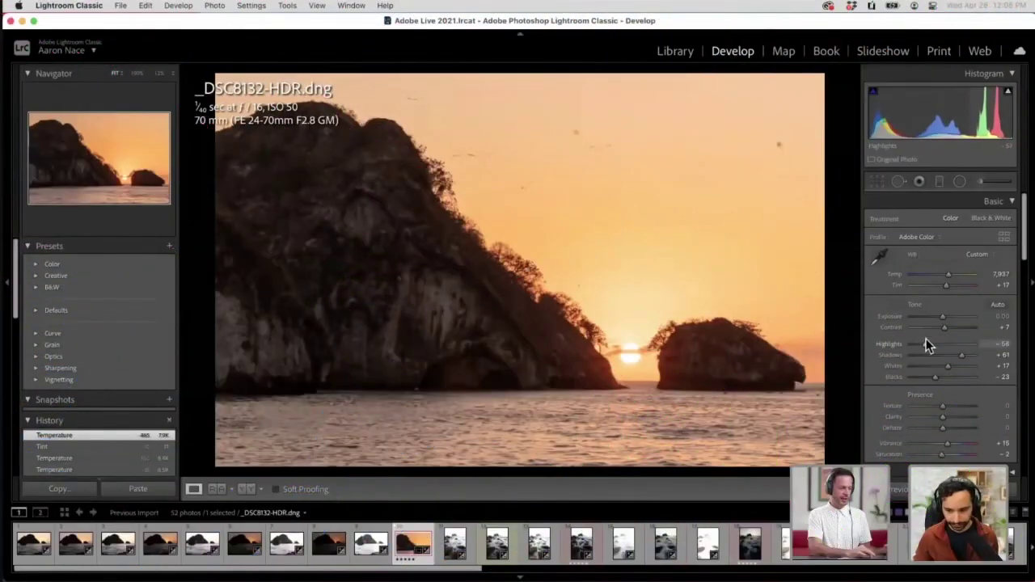
- Set the HDR sunset photo's Shadows to +47 and Highlights to -59
{"action": "left_click_drag", "start_coordinate": [928, 346], "coordinate": [955, 355]}
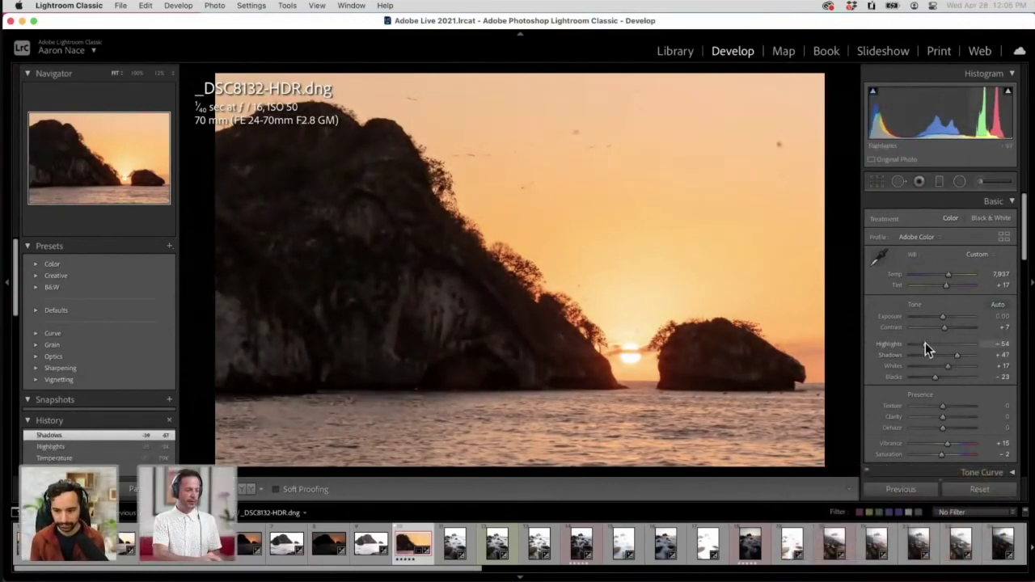
{"action": "left_click_drag", "start_coordinate": [925, 343], "coordinate": [923, 343]}
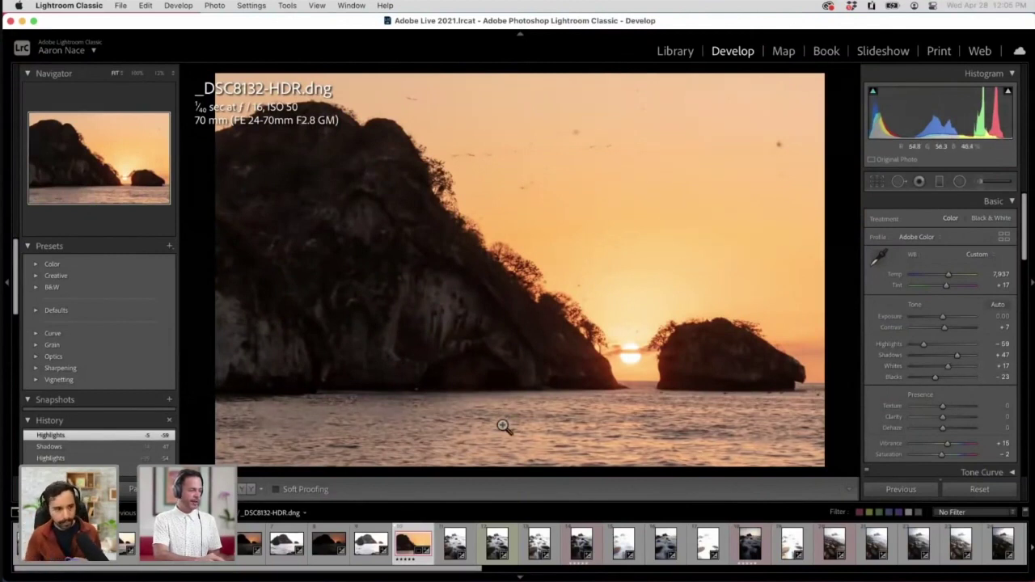
- Darken the sea with a graduated filter at Exposure about -1.2, aligning its edge with the horizon and fine-tuning its exposure
{"action": "left_click", "coordinate": [939, 184]}
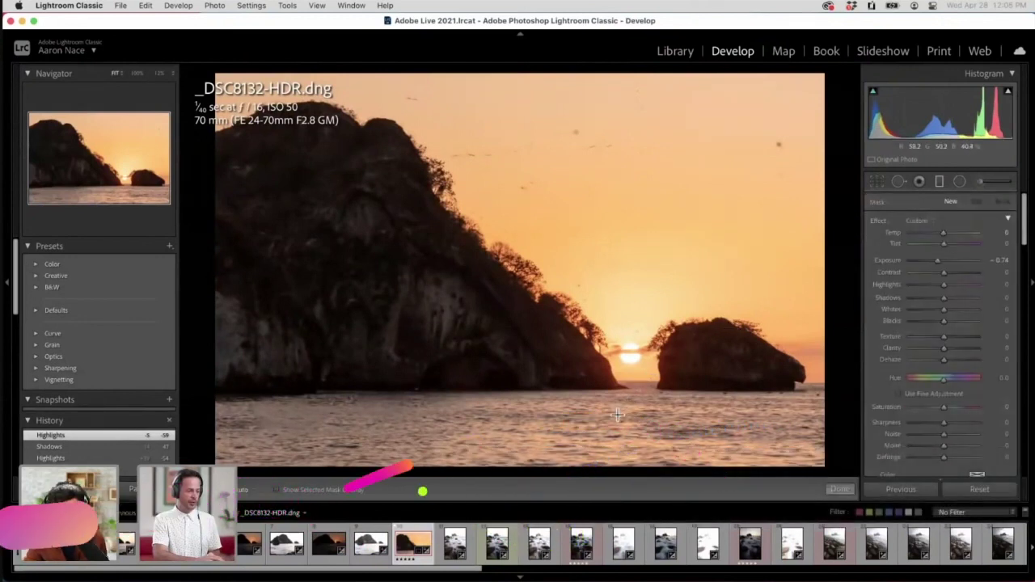
{"action": "left_click_drag", "start_coordinate": [617, 415], "coordinate": [621, 259]}
{"action": "mouse_move", "coordinate": [940, 260]}
{"action": "left_mouse_down"}
{"action": "mouse_move", "coordinate": [930, 259]}
{"action": "mouse_move", "coordinate": [950, 254]}
{"action": "mouse_move", "coordinate": [936, 253]}
{"action": "left_mouse_up"}
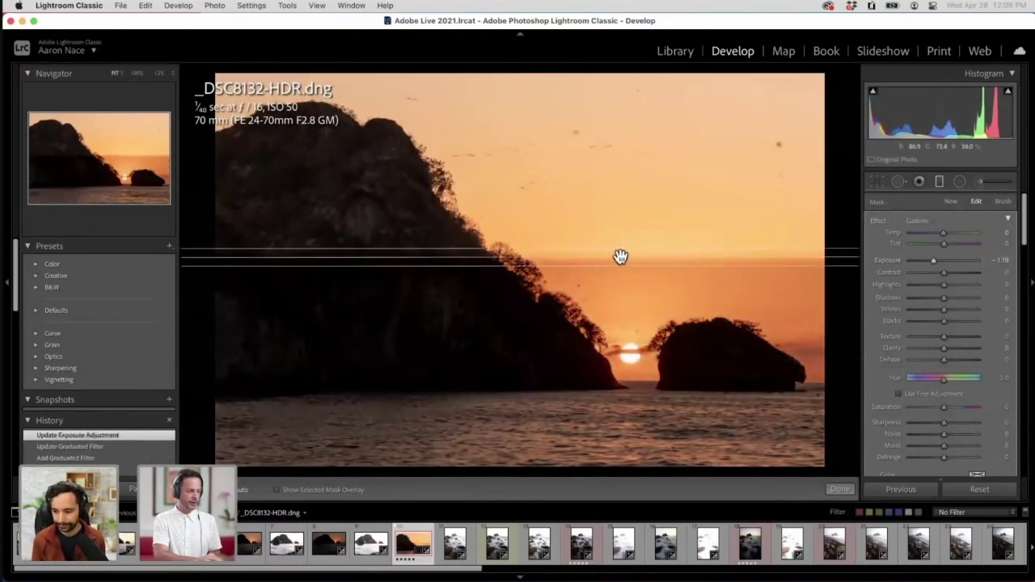
{"action": "left_click_drag", "start_coordinate": [618, 266], "coordinate": [583, 383]}
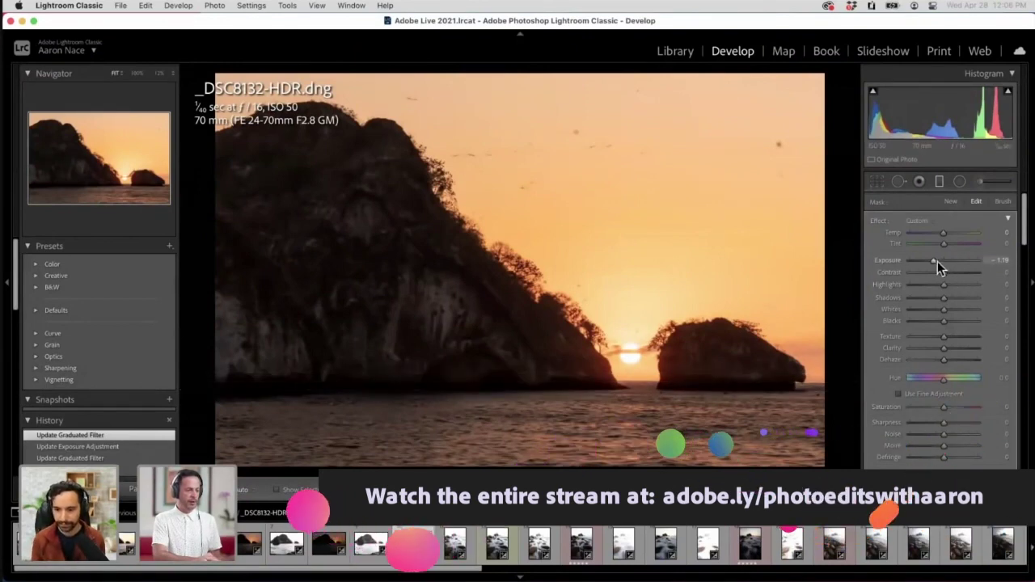
{"action": "left_click_drag", "start_coordinate": [937, 261], "coordinate": [938, 261]}
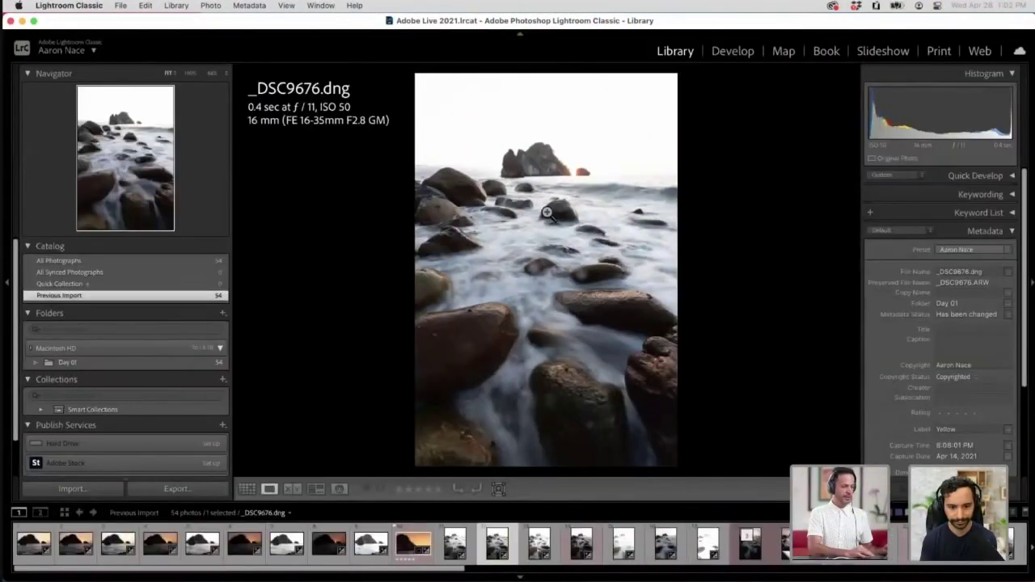
- Develop _DSC9676.dng with Exposure at -0.60 and Shadows at +17
{"action": "key", "text": "d"}
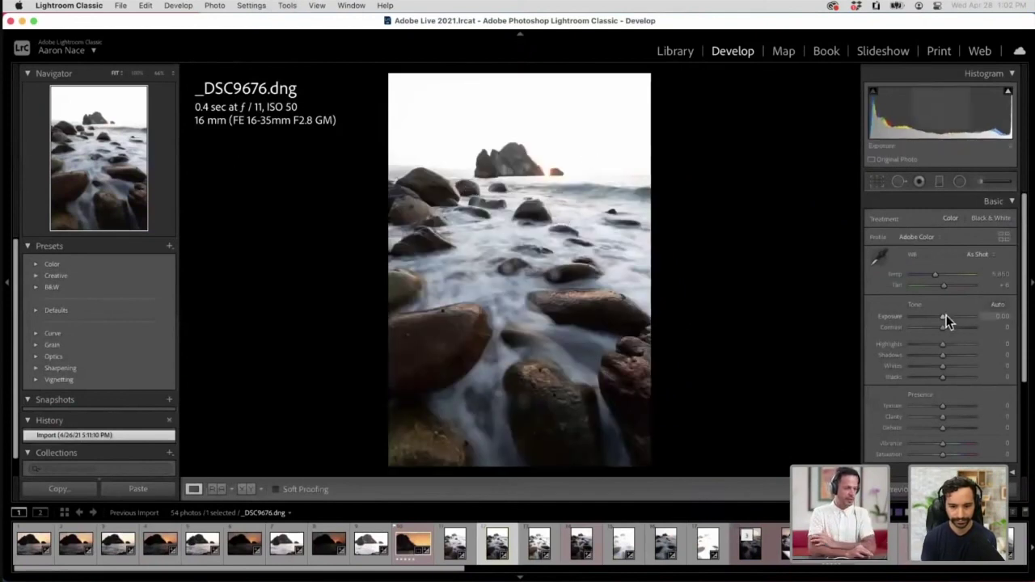
{"action": "left_click_drag", "start_coordinate": [941, 316], "coordinate": [939, 315]}
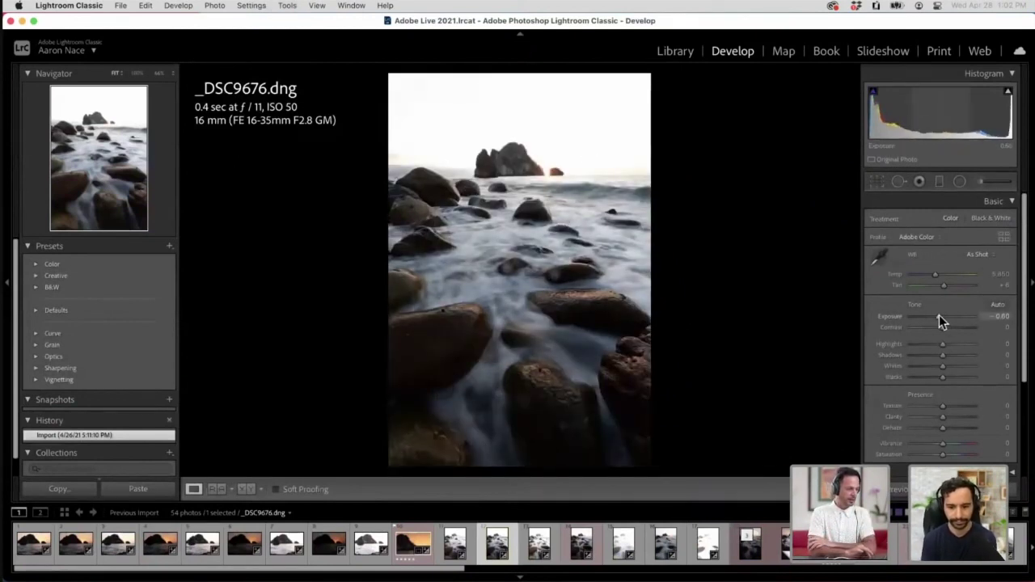
{"action": "left_click_drag", "start_coordinate": [955, 354], "coordinate": [947, 352]}
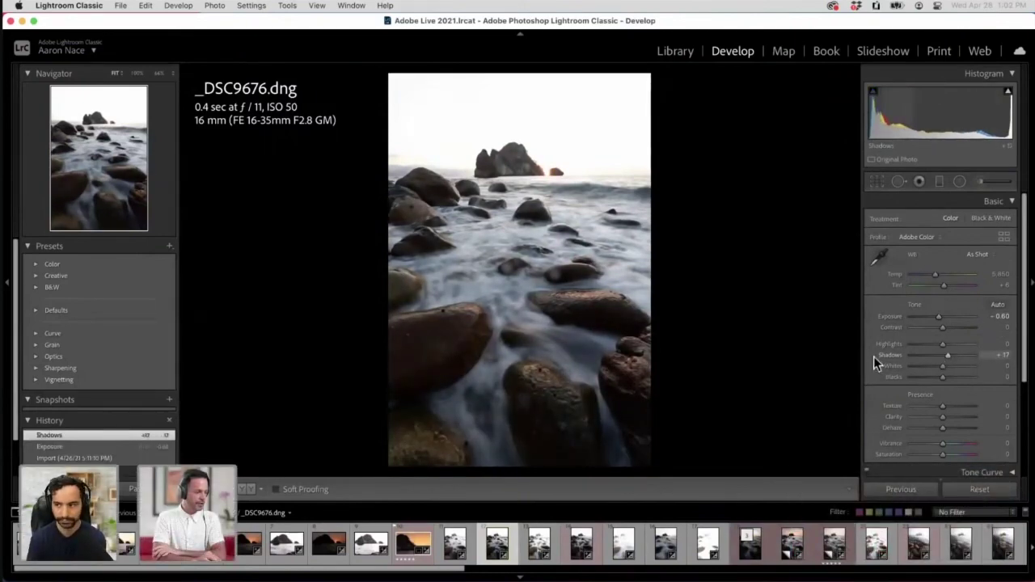
- Open _DSC9676.dng as a Smart Object in Photoshop
{"action": "right_click", "coordinate": [547, 204]}
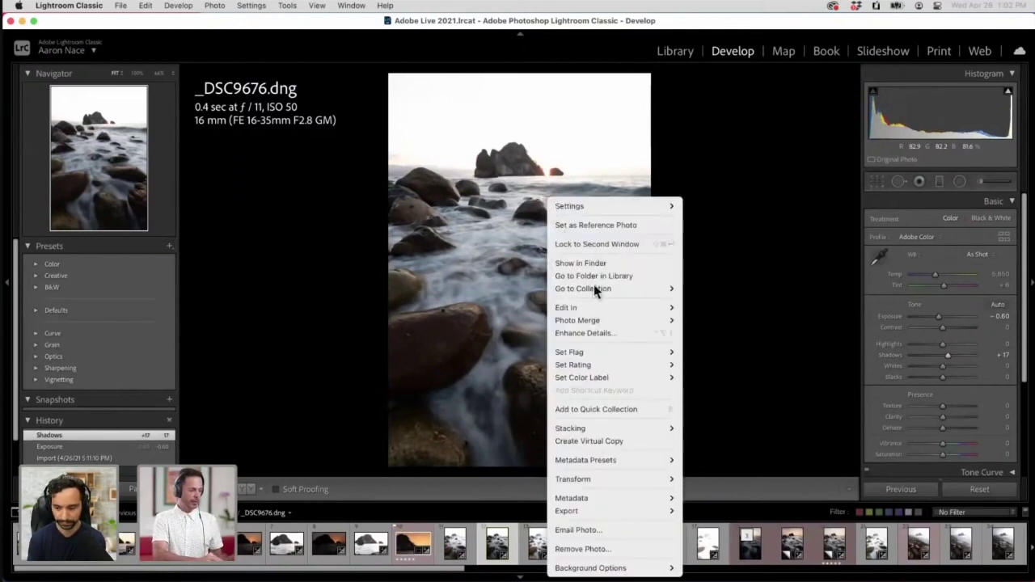
{"action": "mouse_move", "coordinate": [597, 305]}
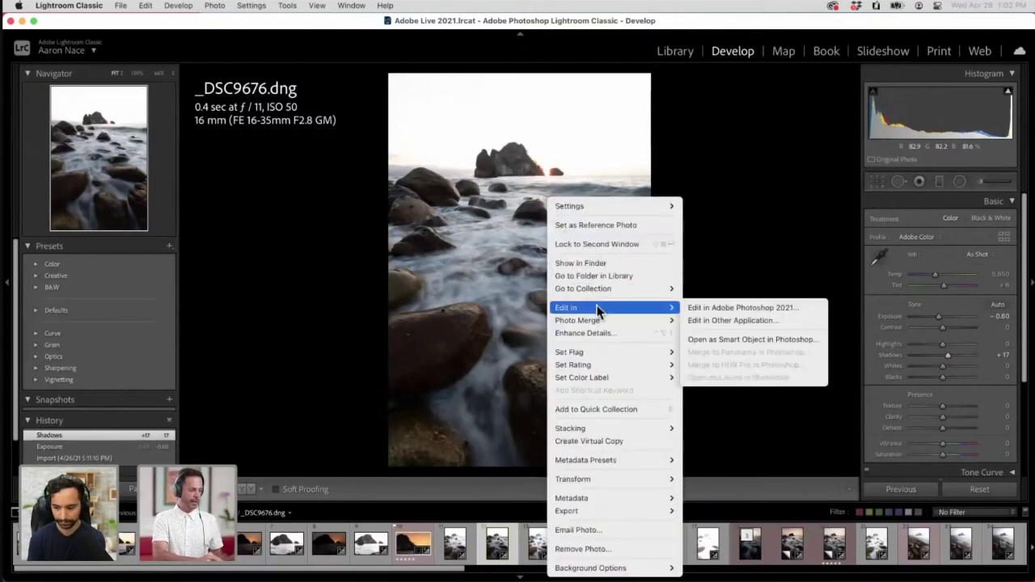
{"action": "left_click", "coordinate": [704, 339]}
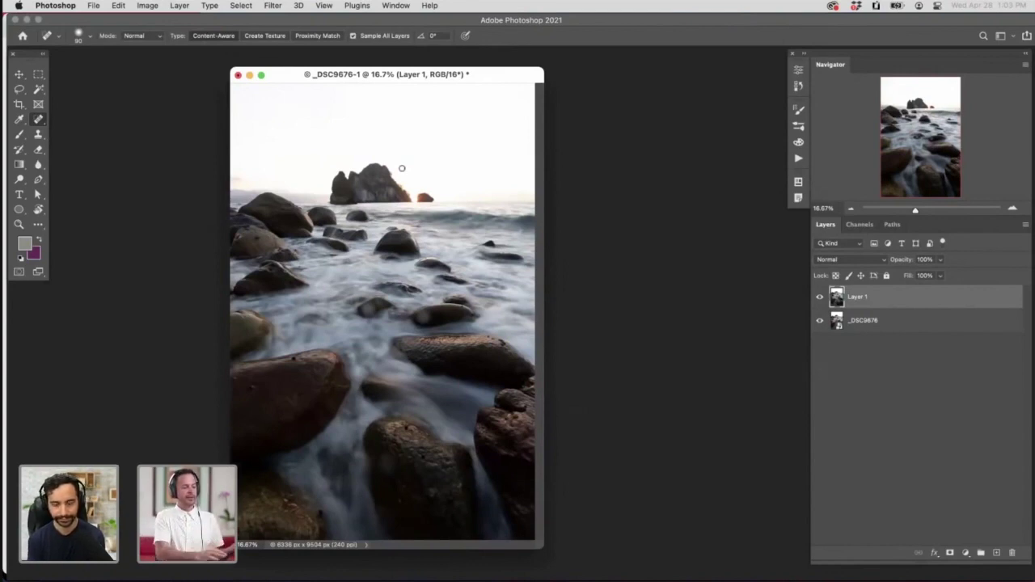
- Start Sky Replacement on Layer 1 and set the pink sunset sky's Brightness to 48 and Temperature to 45
{"action": "left_click", "coordinate": [148, 7]}
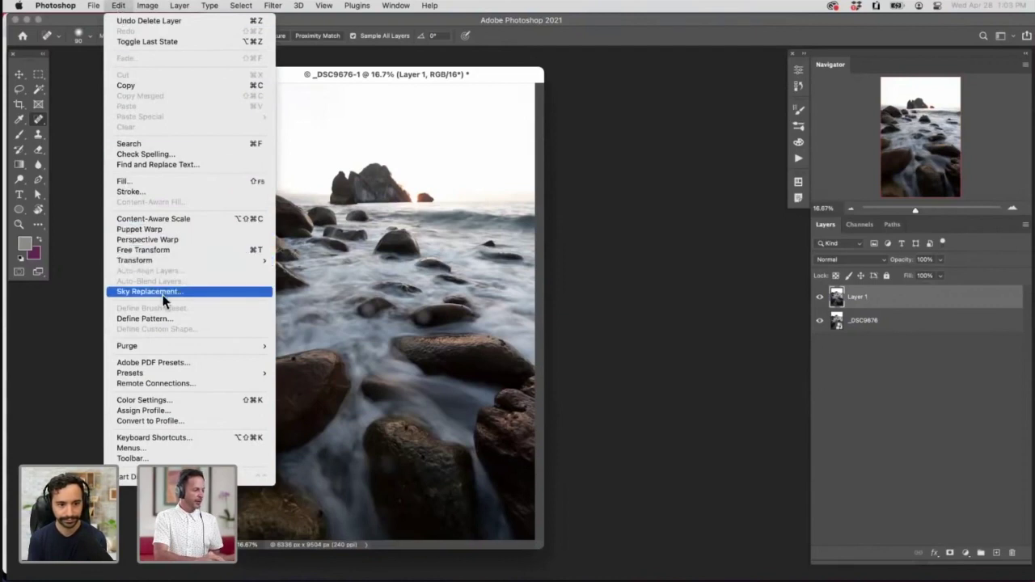
{"action": "left_click", "coordinate": [163, 292]}
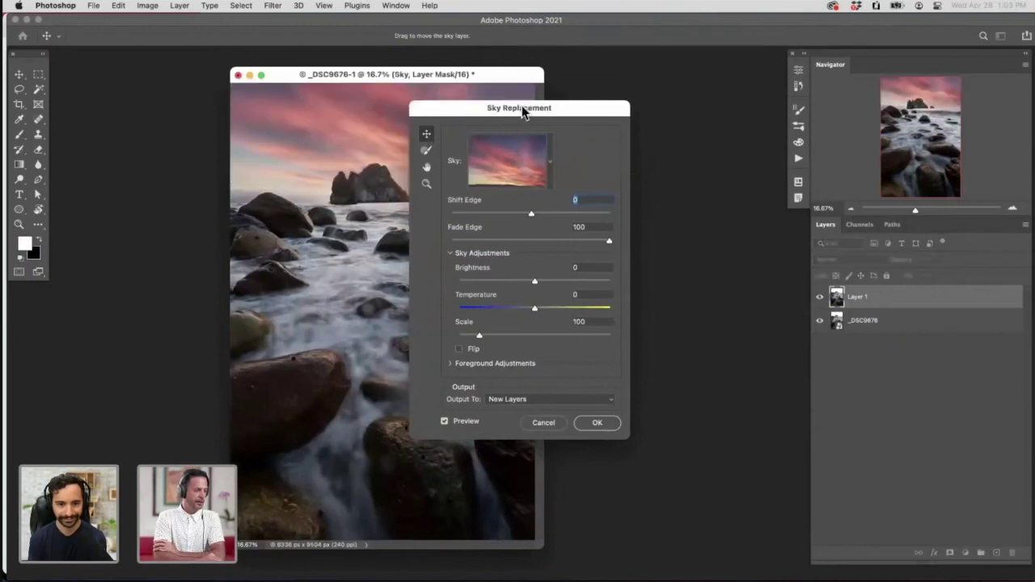
{"action": "left_click_drag", "start_coordinate": [527, 106], "coordinate": [675, 122]}
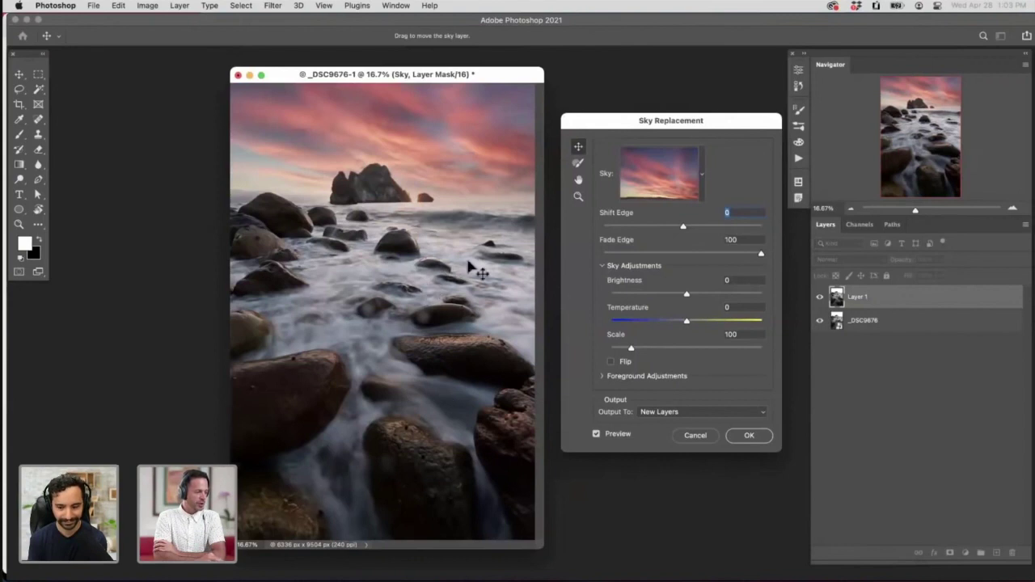
{"action": "left_click_drag", "start_coordinate": [697, 301], "coordinate": [721, 321]}
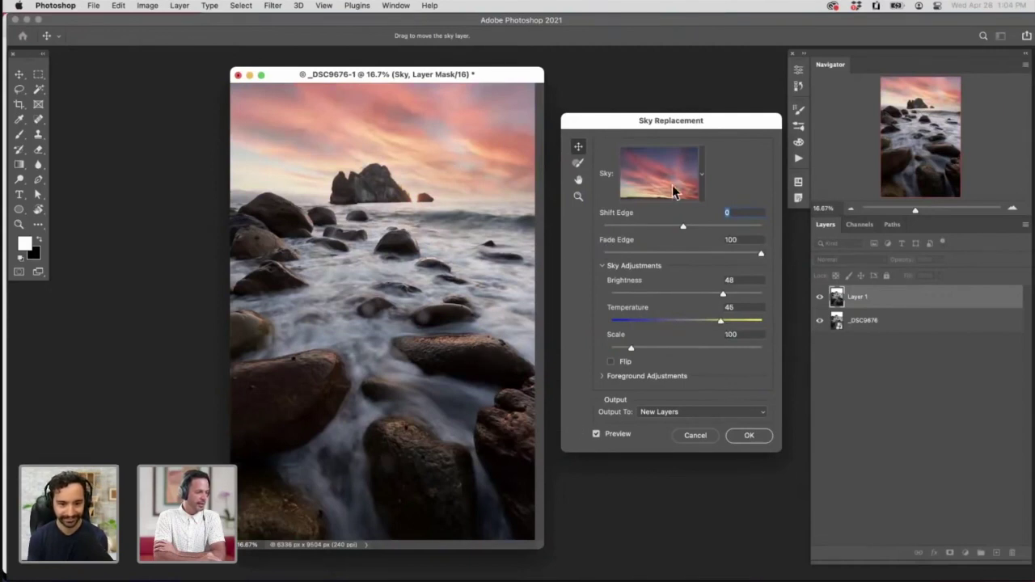
- Try a blue sky with white clouds, then choose the dark cloudy sunset sky with Brightness 54 and Temperature 29
{"action": "left_click", "coordinate": [701, 176]}
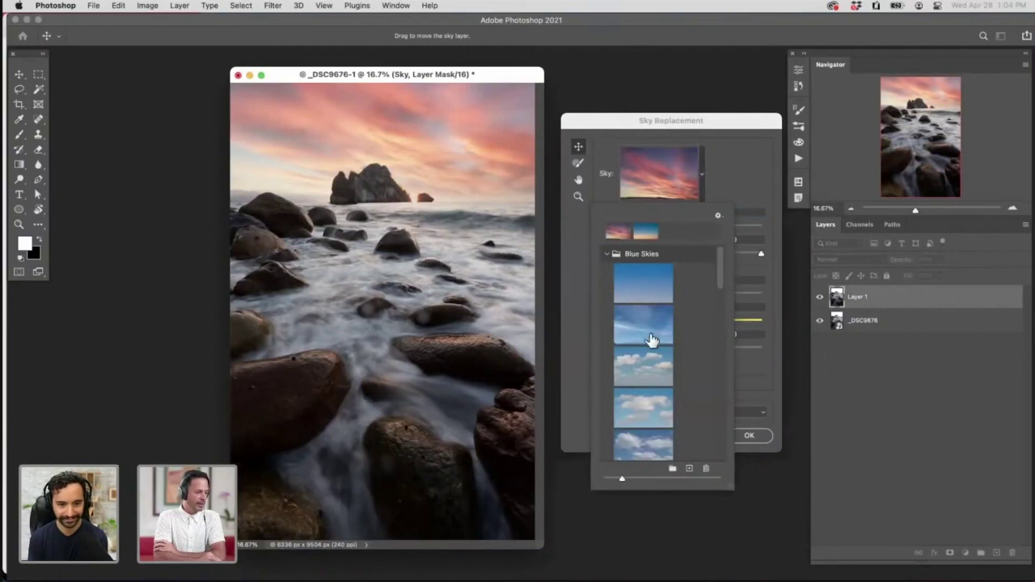
{"action": "left_click", "coordinate": [638, 399]}
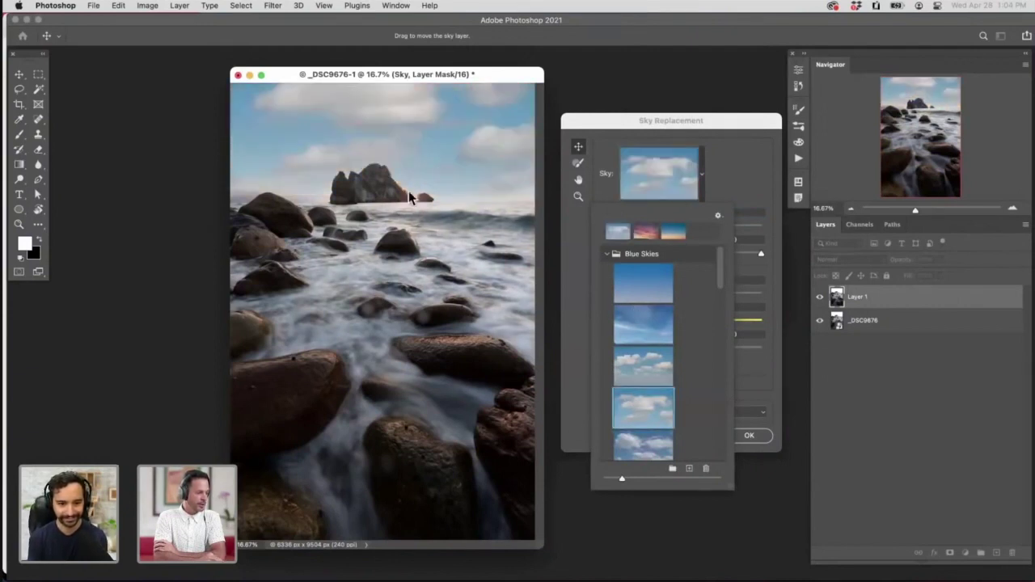
{"action": "scroll", "coordinate": [629, 346], "scroll_direction": "down", "scroll_amount": 3}
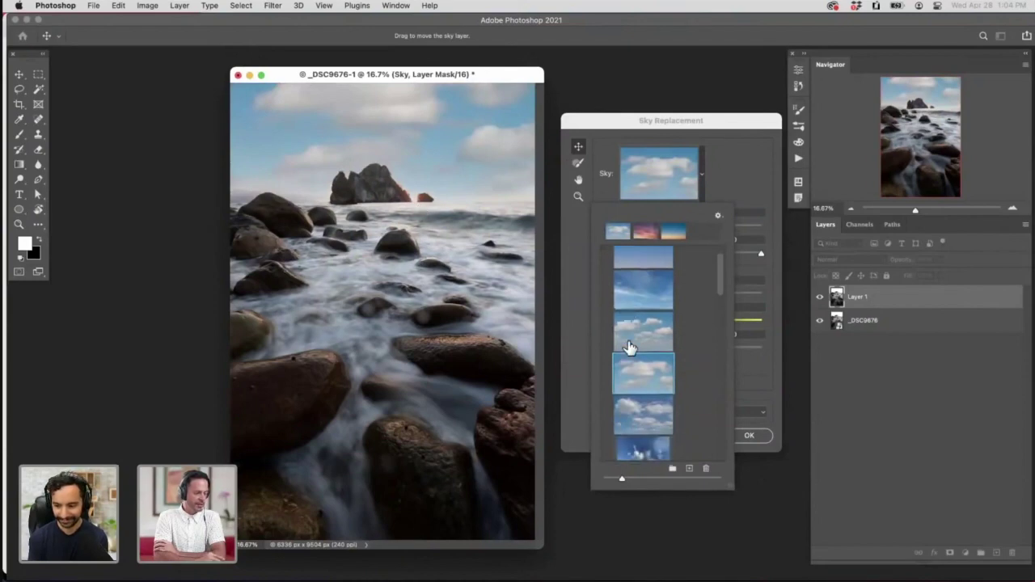
{"action": "scroll", "coordinate": [629, 346], "scroll_direction": "down", "scroll_amount": 8}
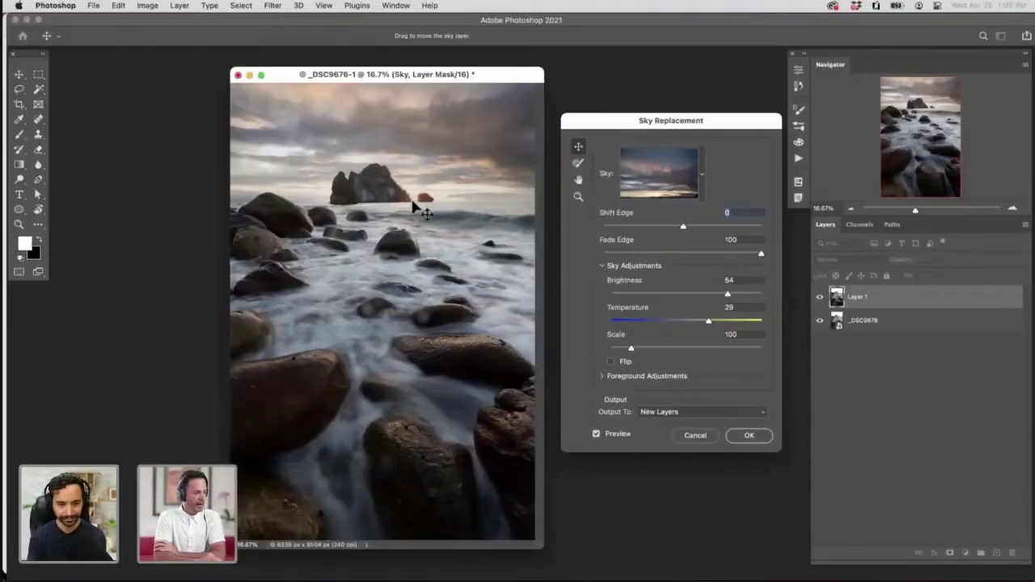
- Reposition the cloudy sky behind the sea stack and apply the sky replacement with output to New Layers
{"action": "left_click_drag", "start_coordinate": [418, 209], "coordinate": [365, 151]}
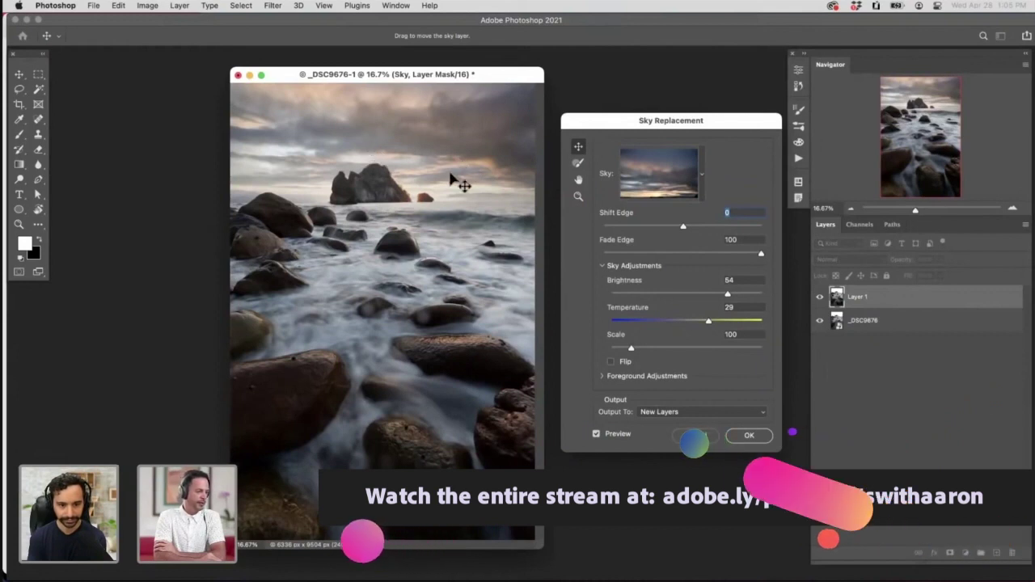
{"action": "left_click", "coordinate": [655, 412]}
{"action": "left_click", "coordinate": [663, 411]}
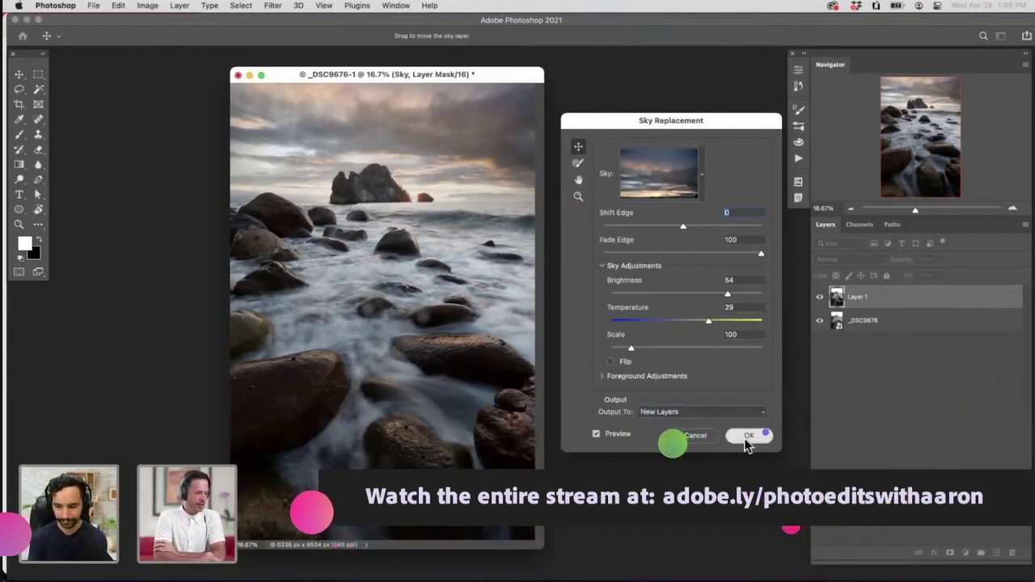
{"action": "left_click", "coordinate": [746, 435]}
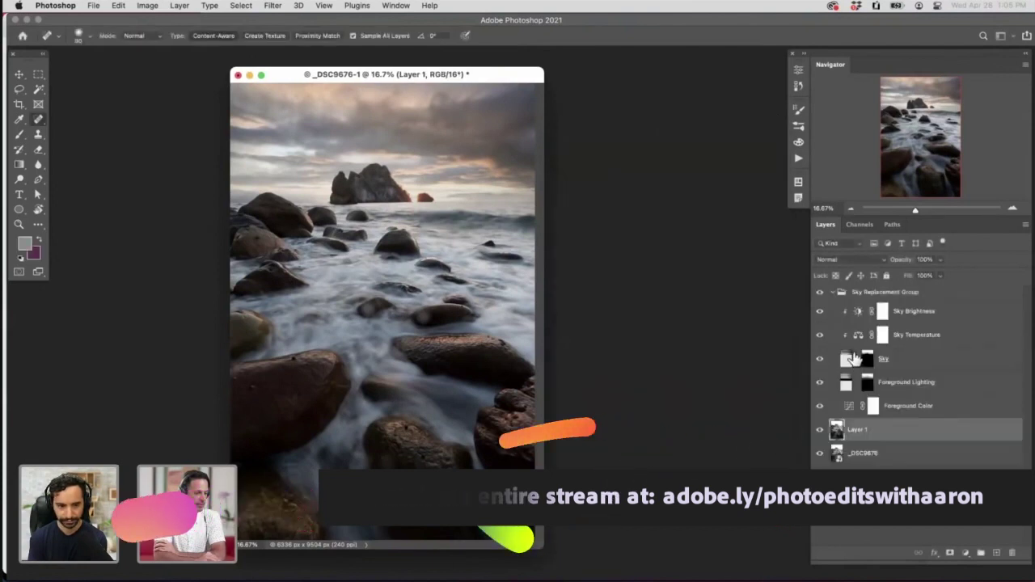
- Compare the photo with and without the Sky Replacement Group, collapsing the group in the layer stack
{"action": "left_click", "coordinate": [820, 293]}
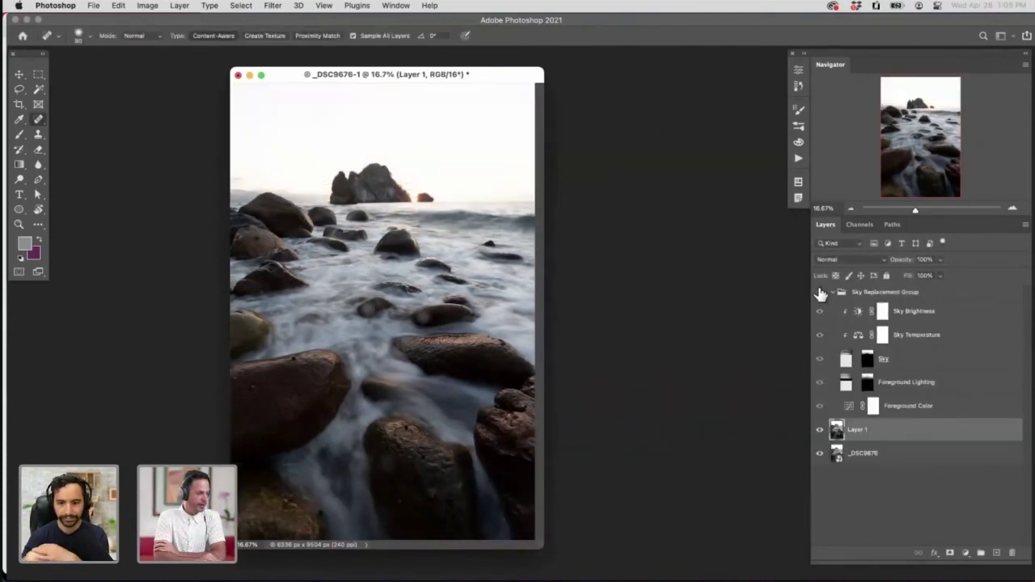
{"action": "left_click", "coordinate": [820, 293]}
{"action": "left_click", "coordinate": [820, 293]}
{"action": "left_click", "coordinate": [820, 293]}
{"action": "left_click", "coordinate": [820, 293]}
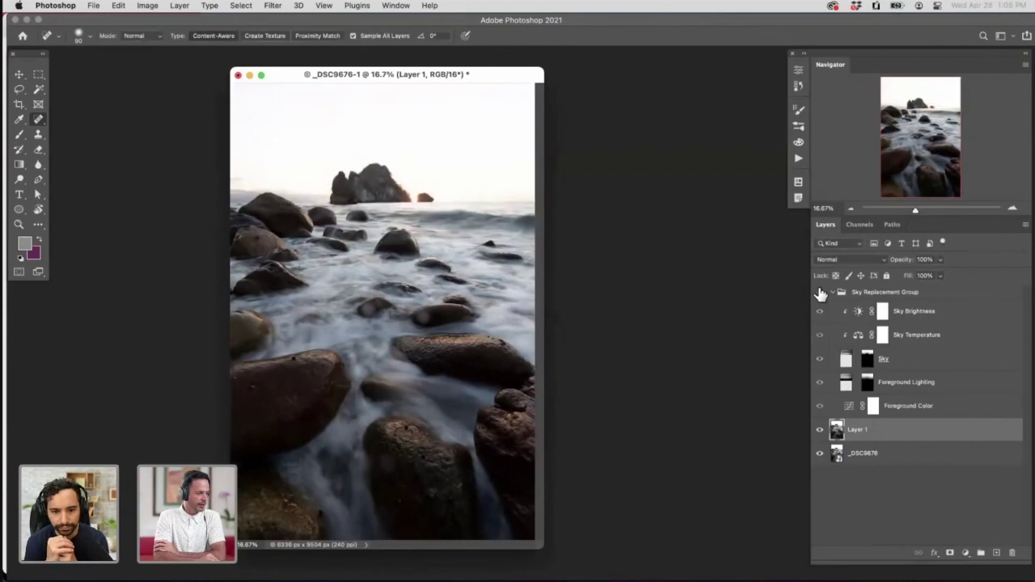
{"action": "left_click", "coordinate": [820, 293]}
{"action": "left_click", "coordinate": [830, 292]}
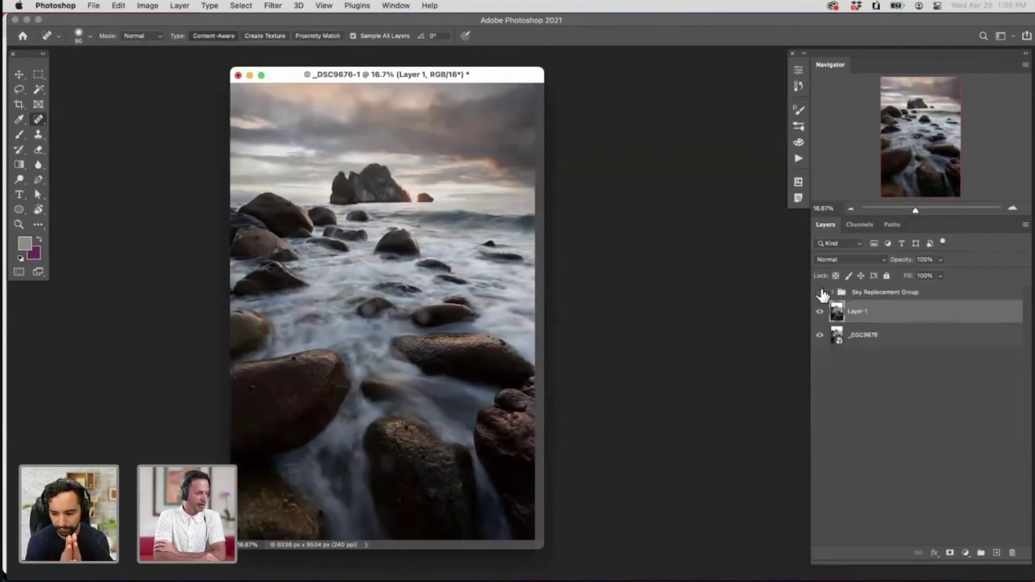
{"action": "left_click", "coordinate": [821, 293]}
{"action": "left_click", "coordinate": [820, 293]}
{"action": "left_click", "coordinate": [821, 292]}
{"action": "left_click", "coordinate": [820, 292]}
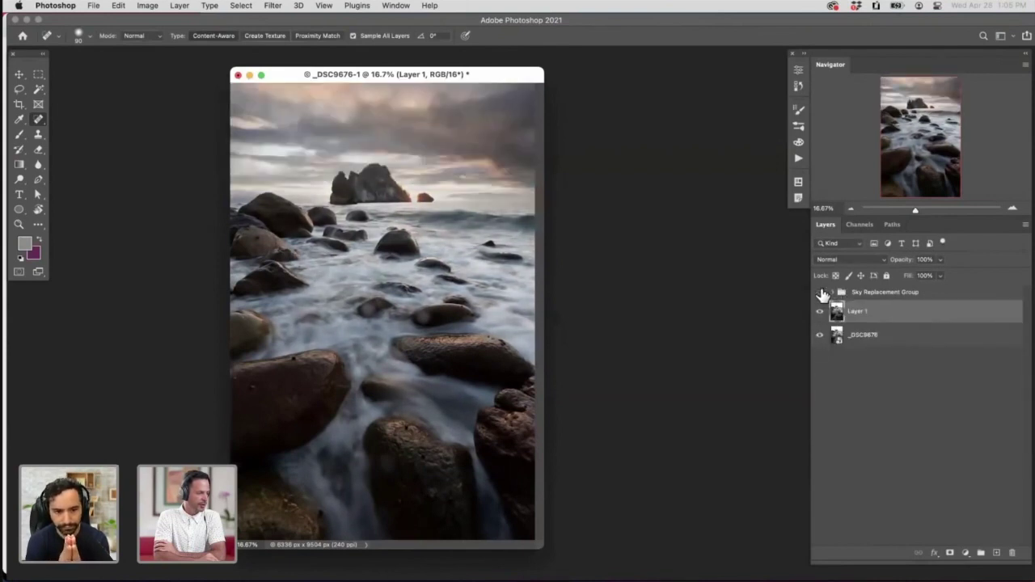
{"action": "left_click", "coordinate": [821, 292]}
{"action": "left_click", "coordinate": [821, 293]}
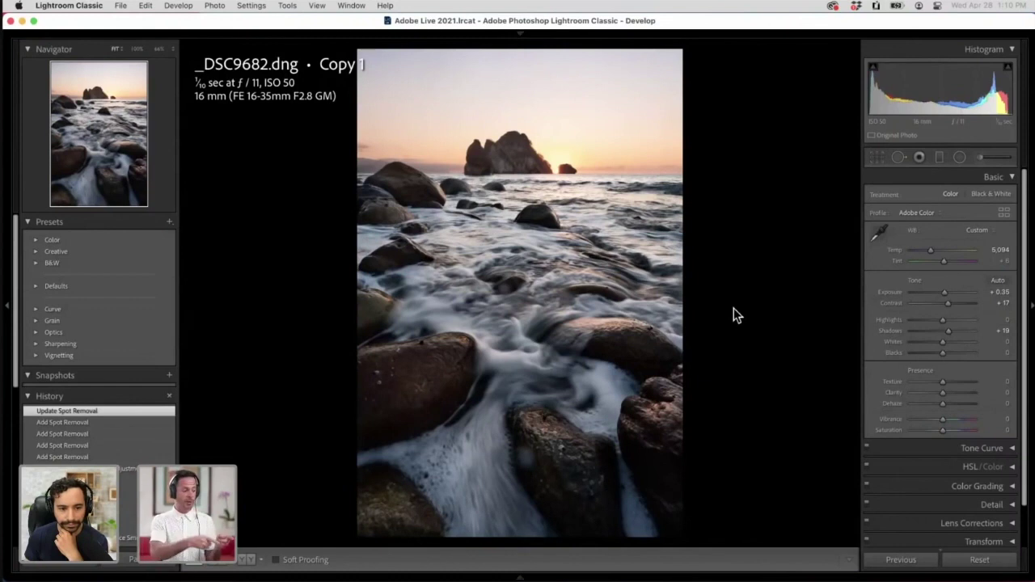
- In Lightroom Classic, set up a hard drive export of _DSC9682.dng Copy 1 with JPEG as the image format
{"action": "key", "text": "super+shift+e"}
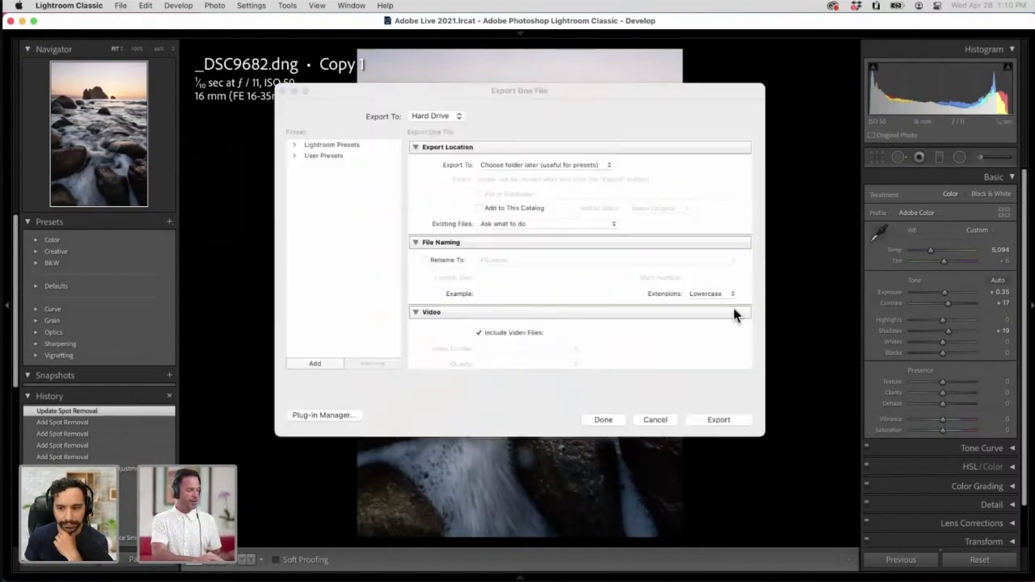
{"action": "scroll", "coordinate": [563, 214], "scroll_direction": "down", "scroll_amount": 5}
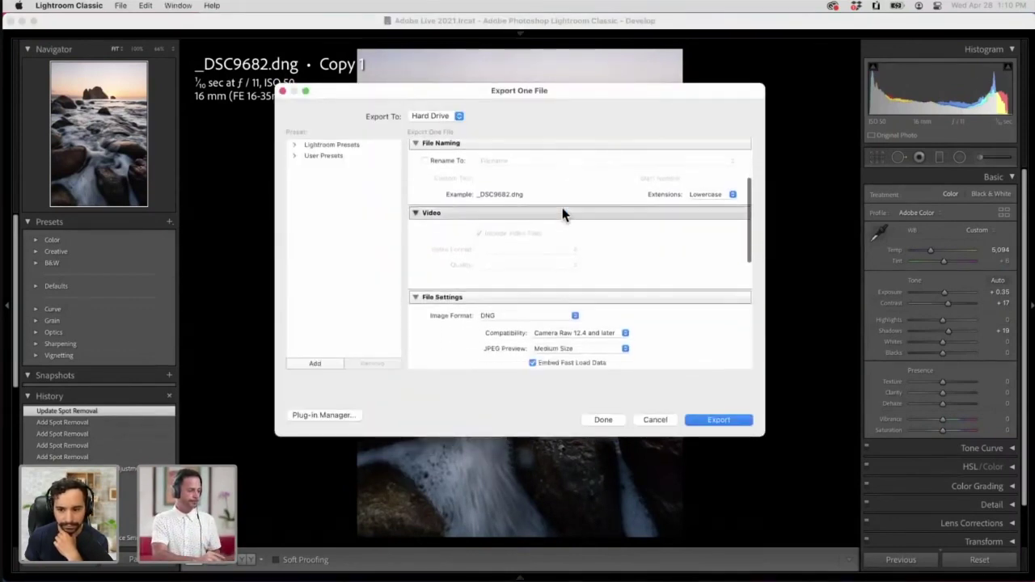
{"action": "scroll", "coordinate": [564, 214], "scroll_direction": "up", "scroll_amount": 1}
{"action": "left_click", "coordinate": [555, 287]}
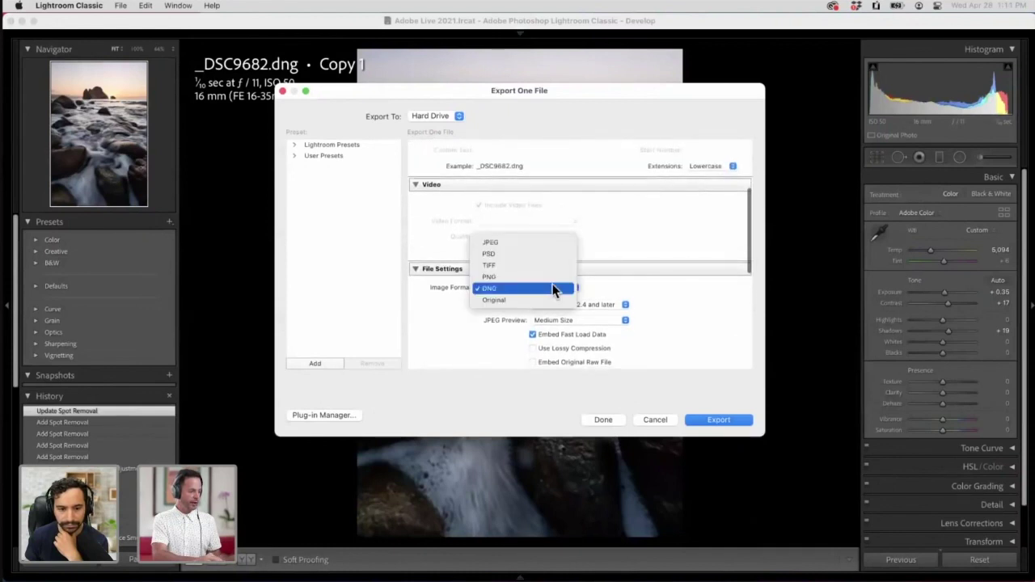
{"action": "left_click", "coordinate": [547, 244]}
{"action": "scroll", "coordinate": [615, 248], "scroll_direction": "down", "scroll_amount": 3}
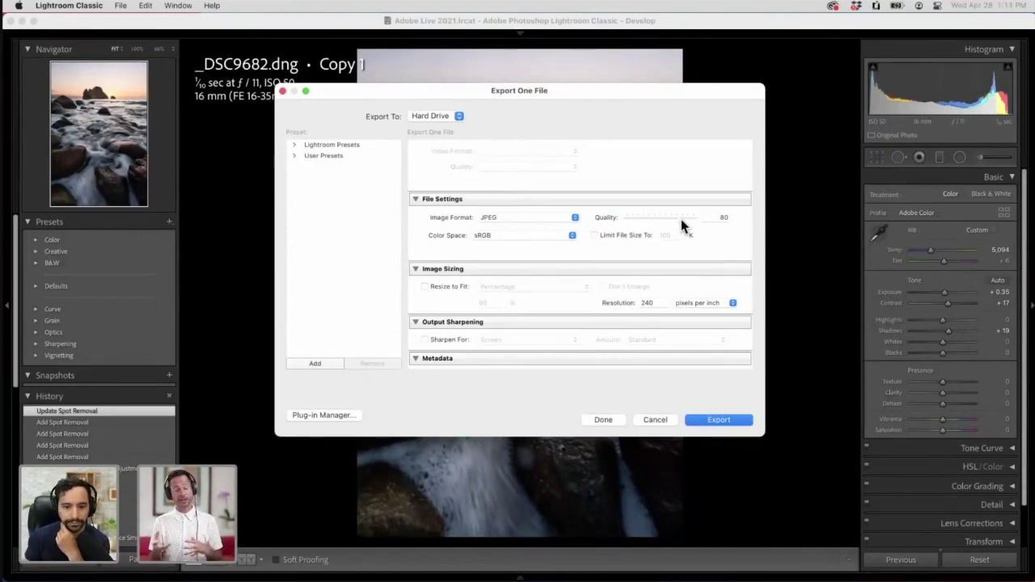
- Review the sizing, sharpening, metadata and location settings, and export the JPEG to the Desktop folder
{"action": "scroll", "coordinate": [681, 219], "scroll_direction": "down", "scroll_amount": 3}
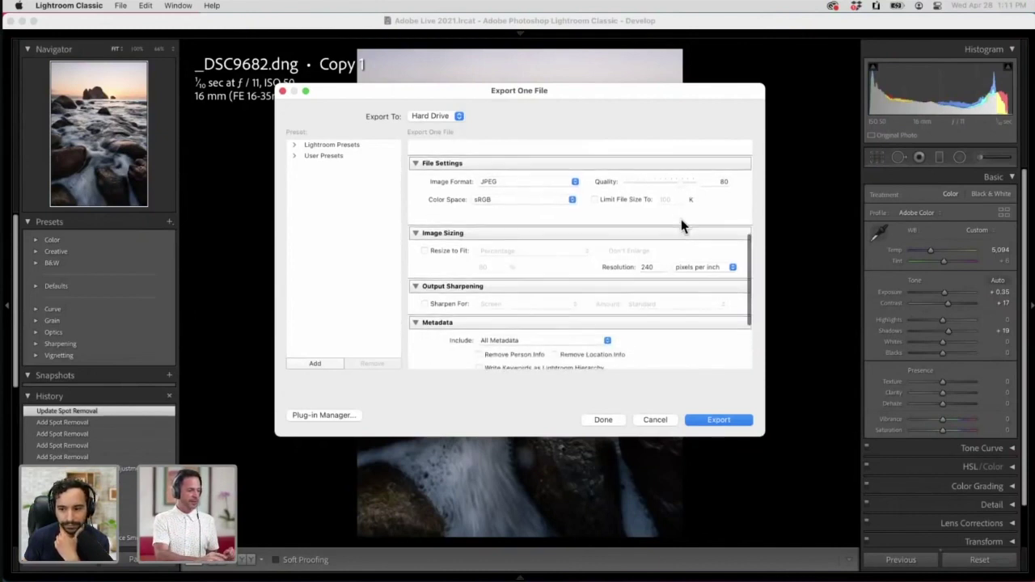
{"action": "scroll", "coordinate": [518, 207], "scroll_direction": "down", "scroll_amount": 1}
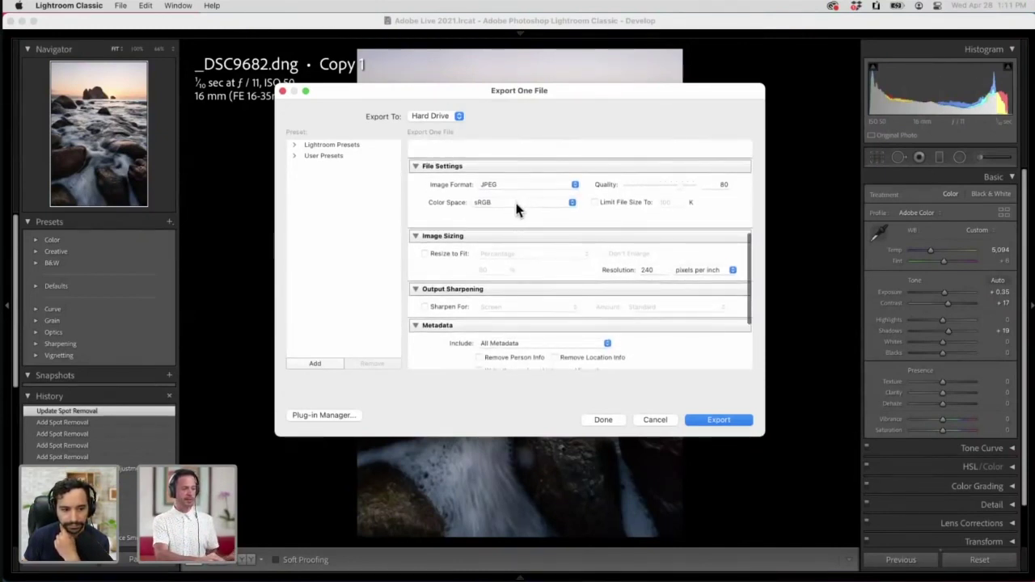
{"action": "scroll", "coordinate": [518, 208], "scroll_direction": "down", "scroll_amount": 2}
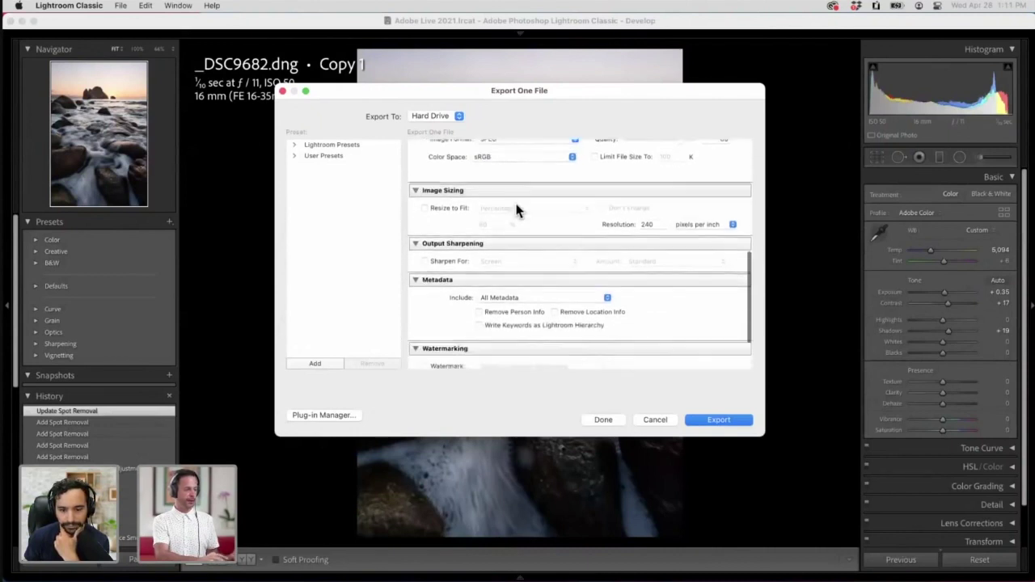
{"action": "scroll", "coordinate": [518, 209], "scroll_direction": "up", "scroll_amount": 5}
{"action": "scroll", "coordinate": [519, 209], "scroll_direction": "up", "scroll_amount": 3}
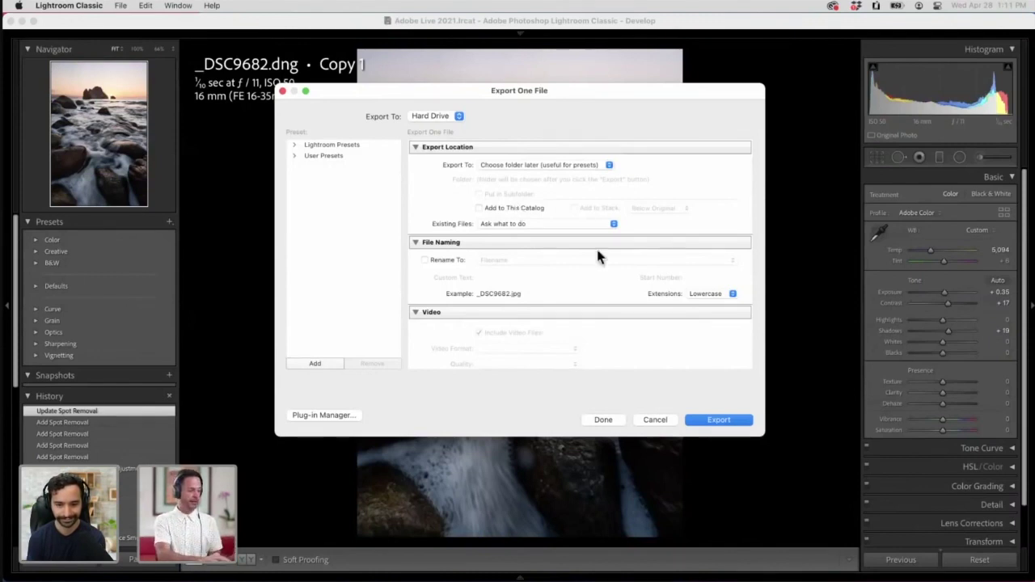
{"action": "left_click", "coordinate": [718, 423]}
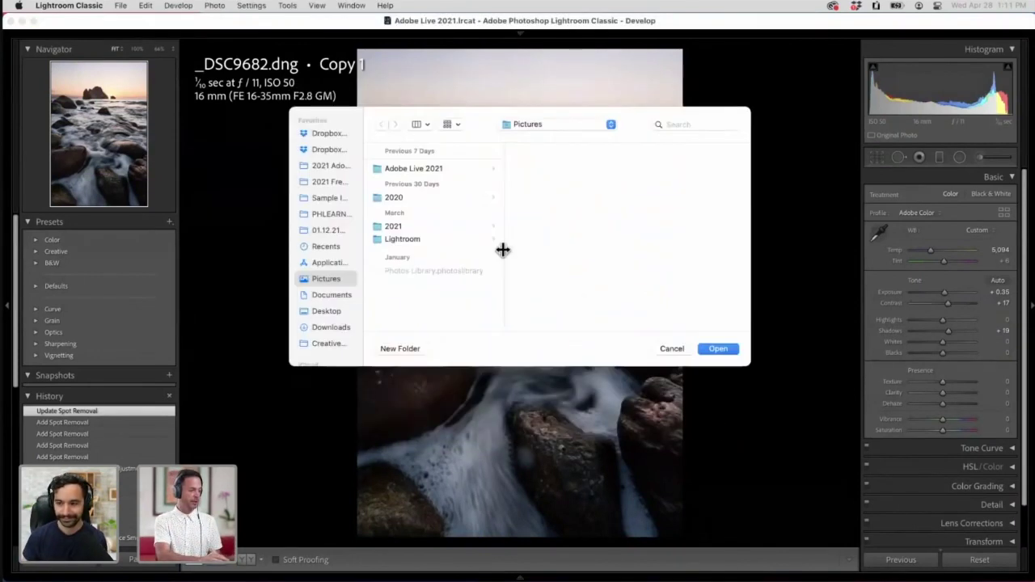
{"action": "left_click", "coordinate": [330, 313]}
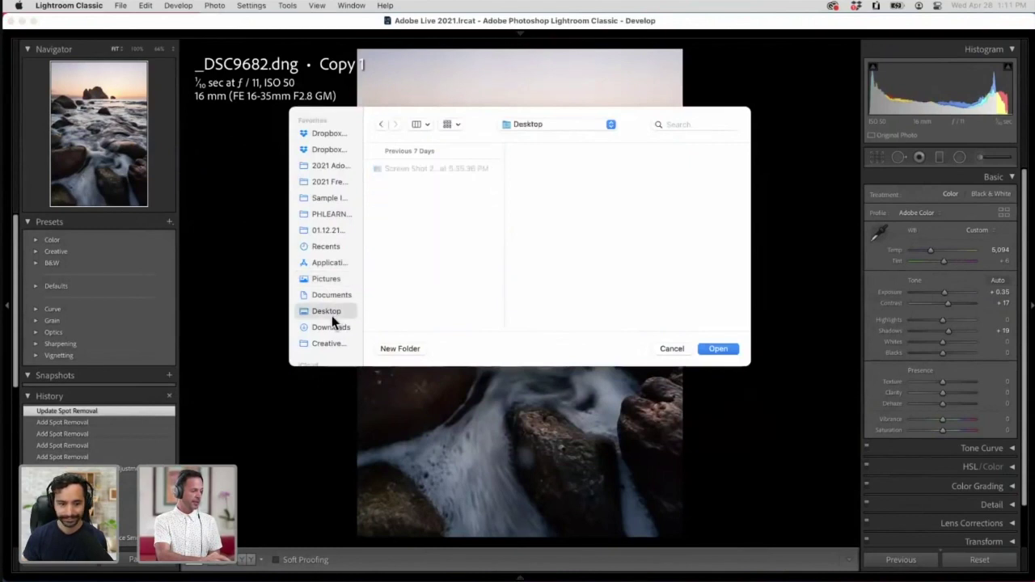
{"action": "left_click", "coordinate": [720, 349]}
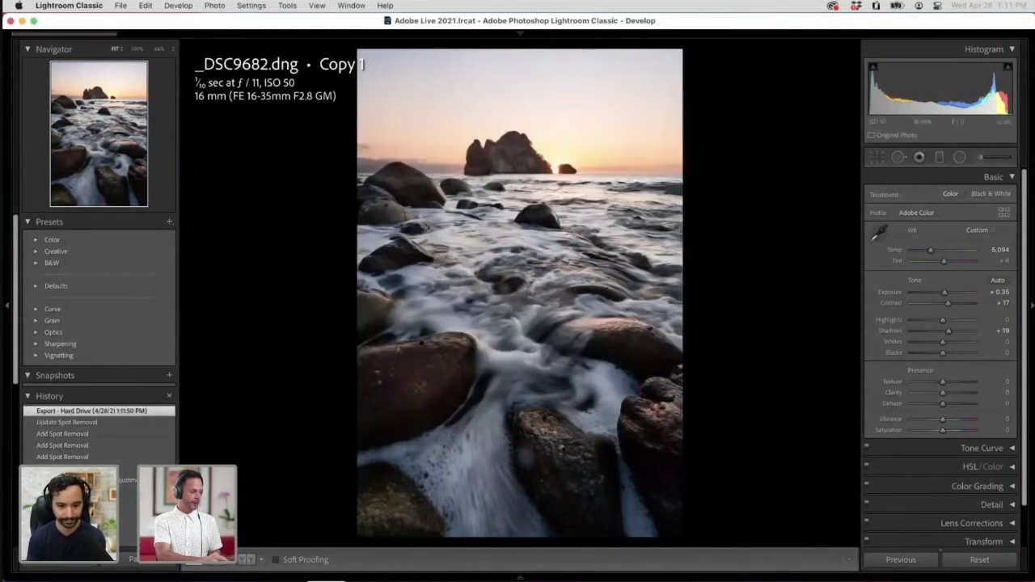
- Switch to Finder and select the exported _DSC9682.jpg on the Desktop in a new window
{"action": "key", "text": "super+Tab"}
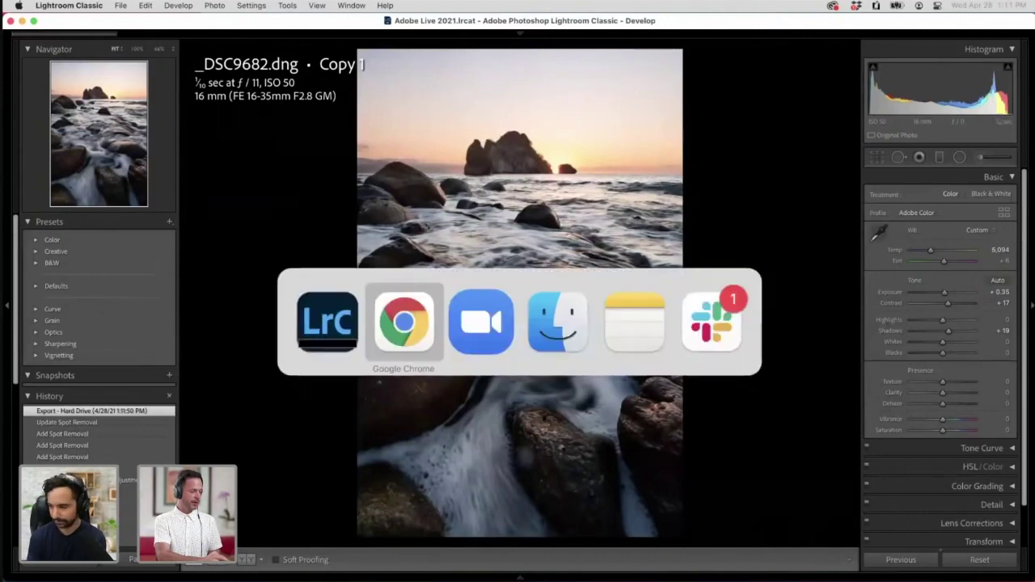
{"action": "left_click", "coordinate": [556, 336]}
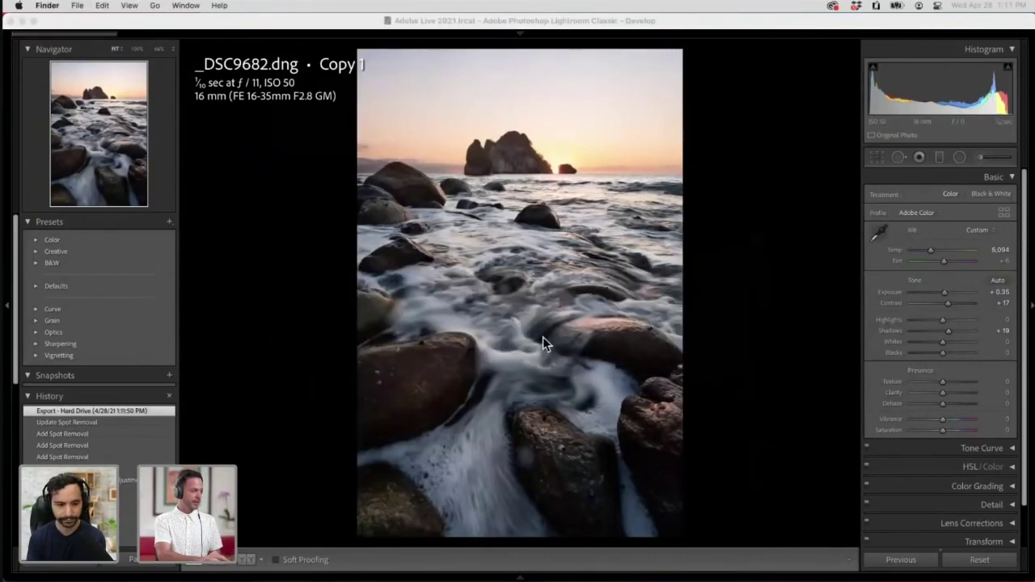
{"action": "key", "text": "super+n"}
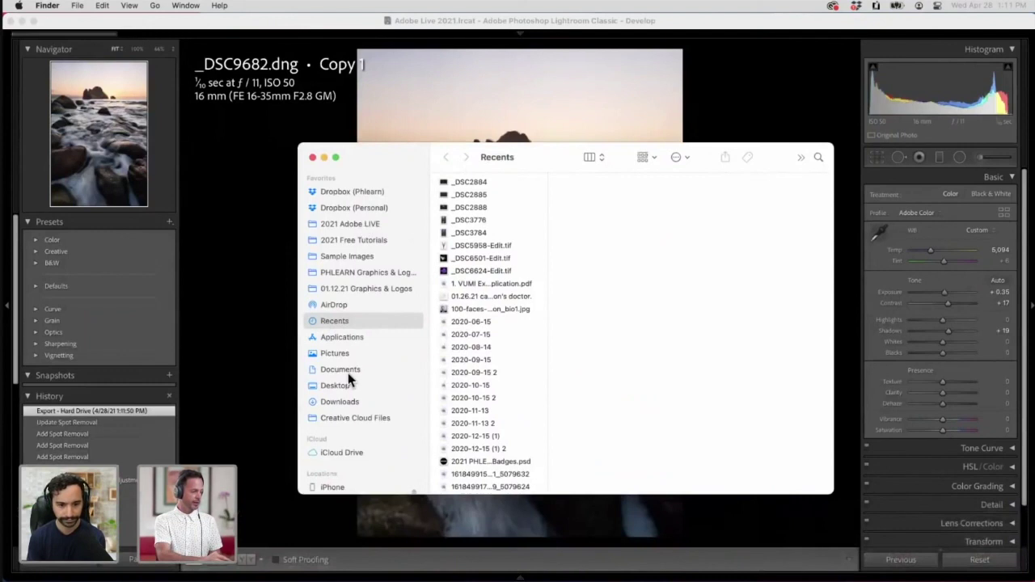
{"action": "left_click", "coordinate": [349, 386]}
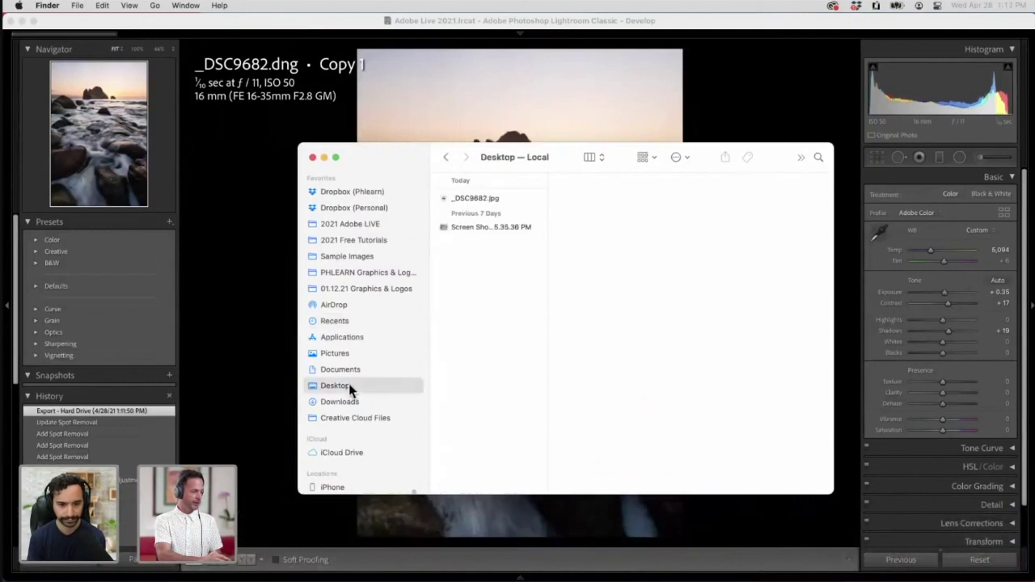
{"action": "left_click", "coordinate": [503, 199]}
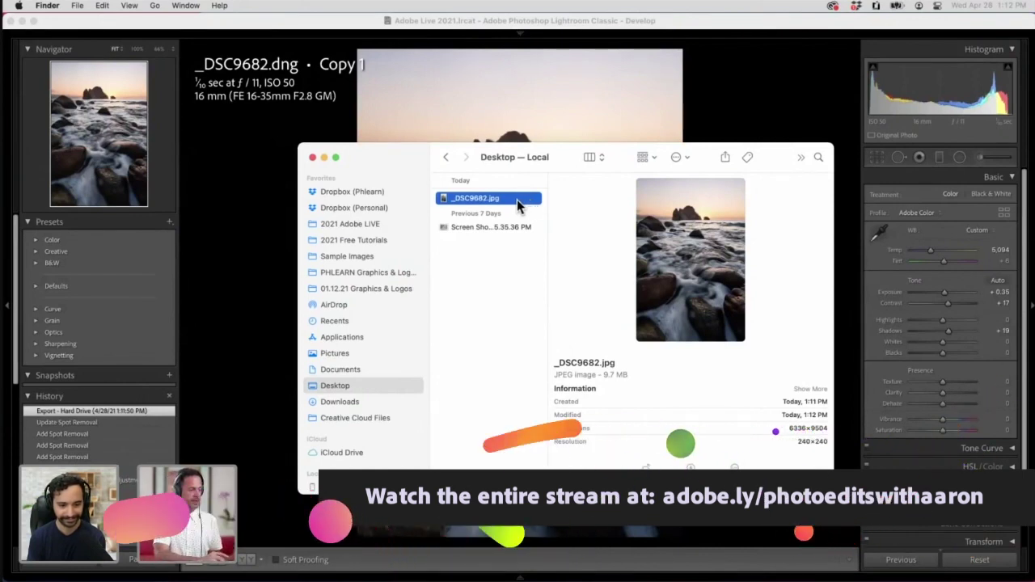
- Share the exported _DSC9682.jpg through AirDrop to the listed iPhone
{"action": "right_click", "coordinate": [517, 199]}
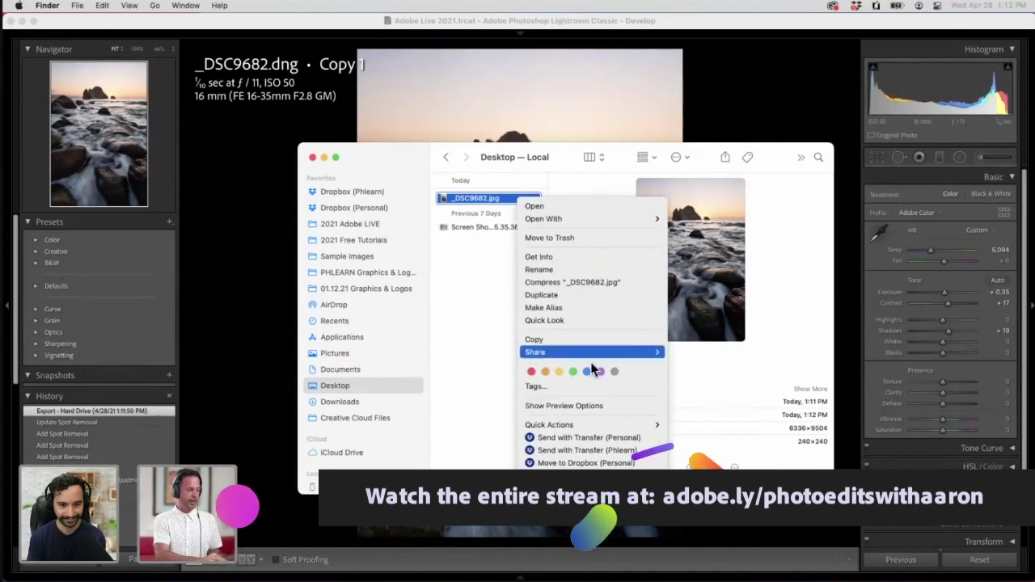
{"action": "mouse_move", "coordinate": [590, 353]}
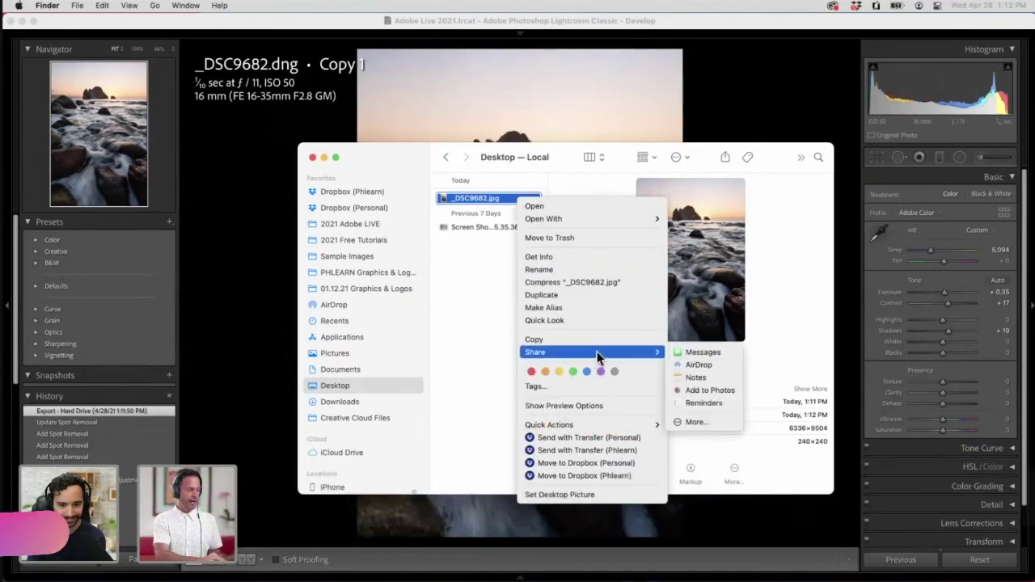
{"action": "left_click", "coordinate": [693, 363]}
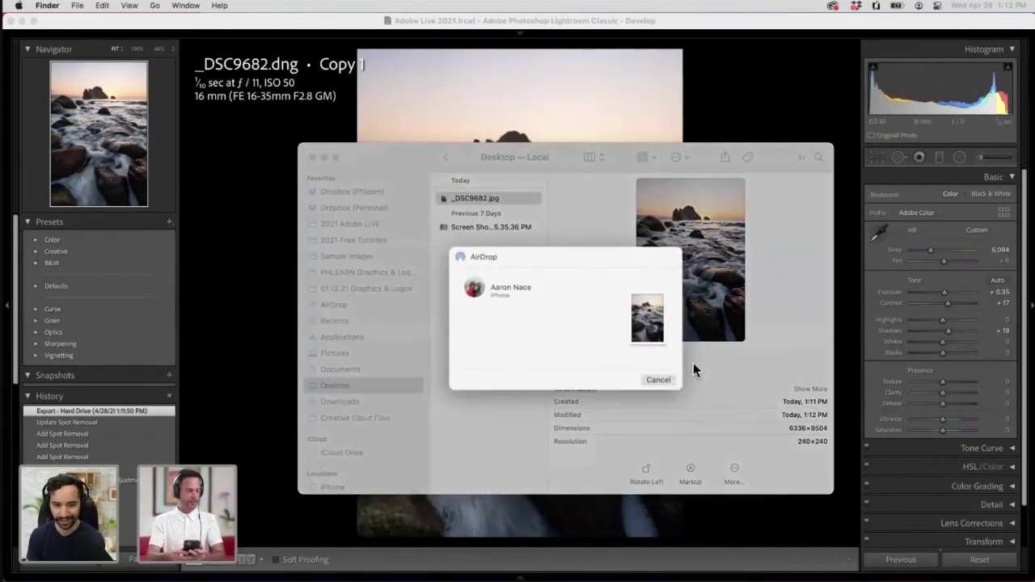
{"action": "left_click", "coordinate": [482, 292]}
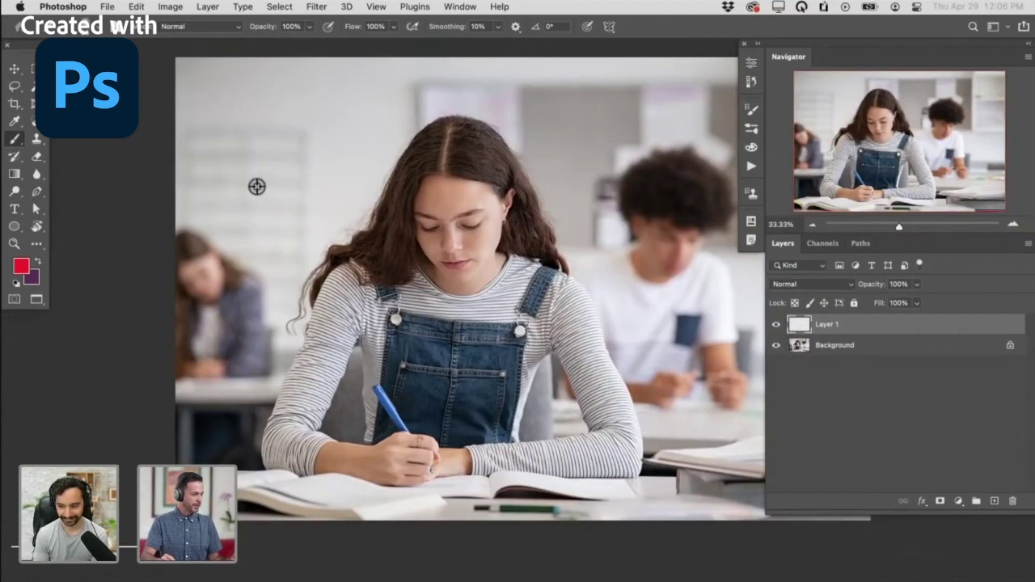
- In Photoshop, clone the wall over the blurred student behind the girl with the Clone Stamp, continuing the cleanup on a new layer
{"action": "key", "text": "s"}
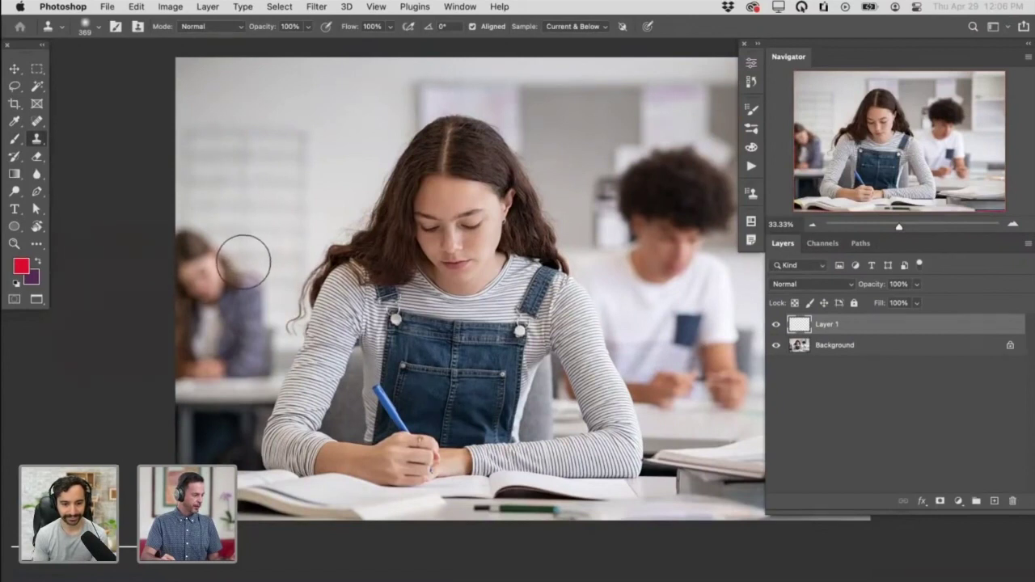
{"action": "mouse_move", "coordinate": [243, 260]}
{"action": "left_mouse_down"}
{"action": "mouse_move", "coordinate": [184, 261]}
{"action": "mouse_move", "coordinate": [180, 250]}
{"action": "mouse_move", "coordinate": [215, 244]}
{"action": "mouse_move", "coordinate": [191, 242]}
{"action": "mouse_move", "coordinate": [202, 235]}
{"action": "mouse_move", "coordinate": [223, 238]}
{"action": "mouse_move", "coordinate": [203, 231]}
{"action": "mouse_move", "coordinate": [222, 242]}
{"action": "mouse_move", "coordinate": [197, 240]}
{"action": "mouse_move", "coordinate": [223, 278]}
{"action": "mouse_move", "coordinate": [237, 273]}
{"action": "mouse_move", "coordinate": [253, 295]}
{"action": "mouse_move", "coordinate": [250, 268]}
{"action": "mouse_move", "coordinate": [259, 298]}
{"action": "mouse_move", "coordinate": [264, 276]}
{"action": "mouse_move", "coordinate": [271, 304]}
{"action": "mouse_move", "coordinate": [255, 326]}
{"action": "mouse_move", "coordinate": [241, 282]}
{"action": "mouse_move", "coordinate": [218, 306]}
{"action": "mouse_move", "coordinate": [208, 281]}
{"action": "mouse_move", "coordinate": [196, 306]}
{"action": "mouse_move", "coordinate": [189, 265]}
{"action": "mouse_move", "coordinate": [208, 314]}
{"action": "left_mouse_up"}
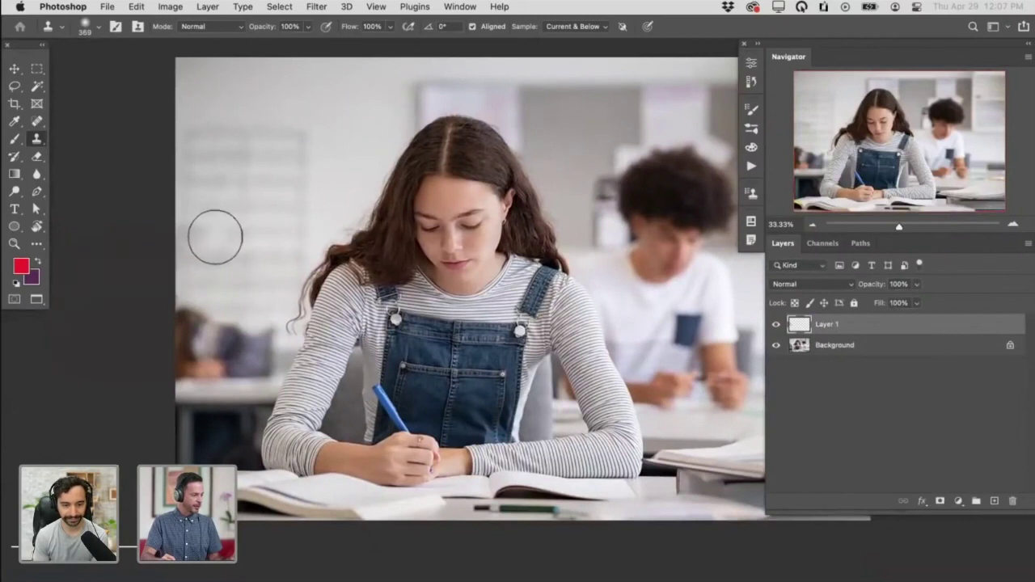
{"action": "mouse_move", "coordinate": [217, 236]}
{"action": "left_mouse_down"}
{"action": "mouse_move", "coordinate": [199, 229]}
{"action": "mouse_move", "coordinate": [230, 239]}
{"action": "left_mouse_up"}
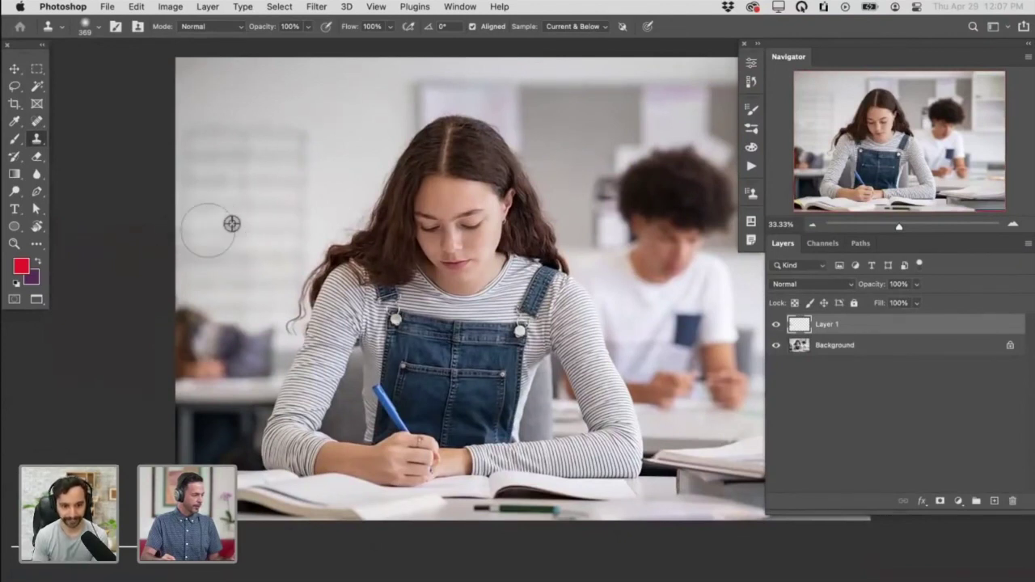
{"action": "mouse_move", "coordinate": [209, 229]}
{"action": "left_mouse_down"}
{"action": "mouse_move", "coordinate": [261, 230]}
{"action": "mouse_move", "coordinate": [272, 306]}
{"action": "left_mouse_up"}
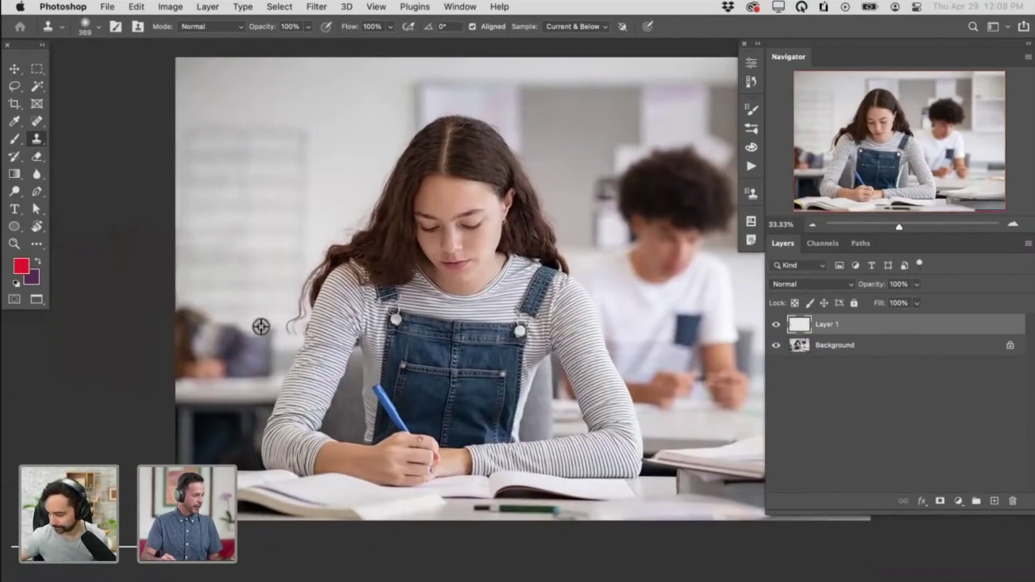
{"action": "key", "text": "super+shift+alt+n"}
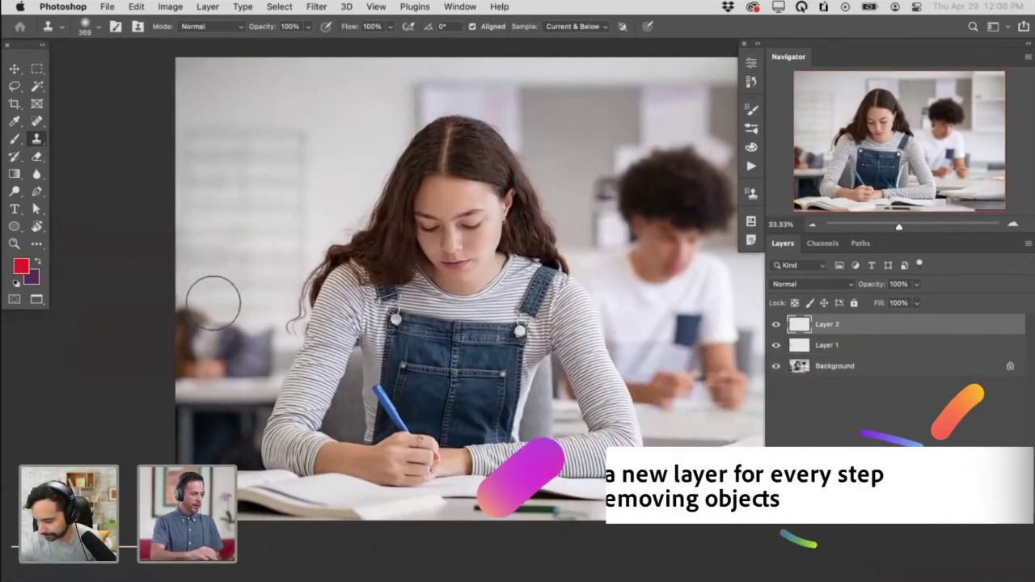
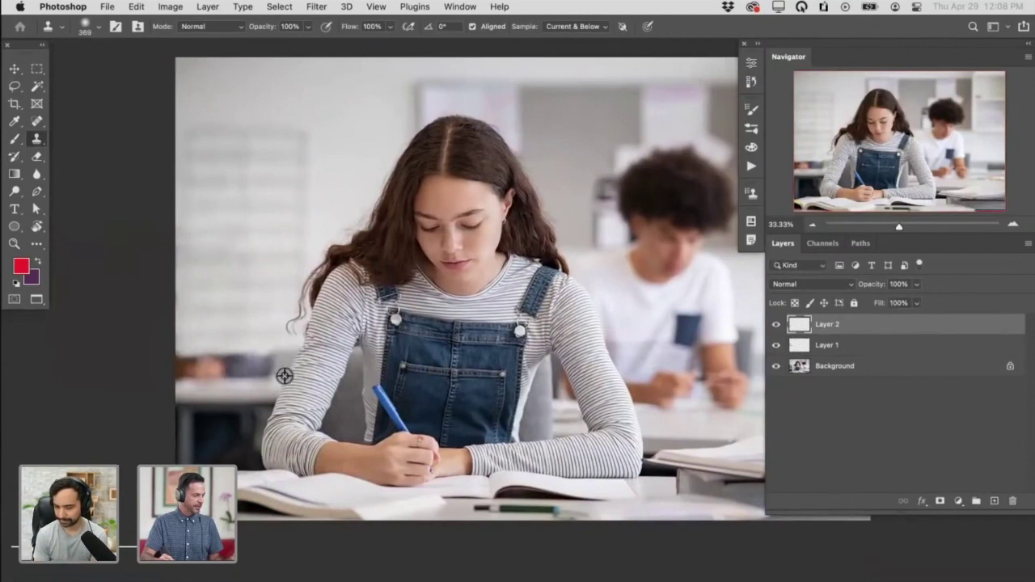
{"action": "left_click", "coordinate": [280, 364], "text": "alt"}
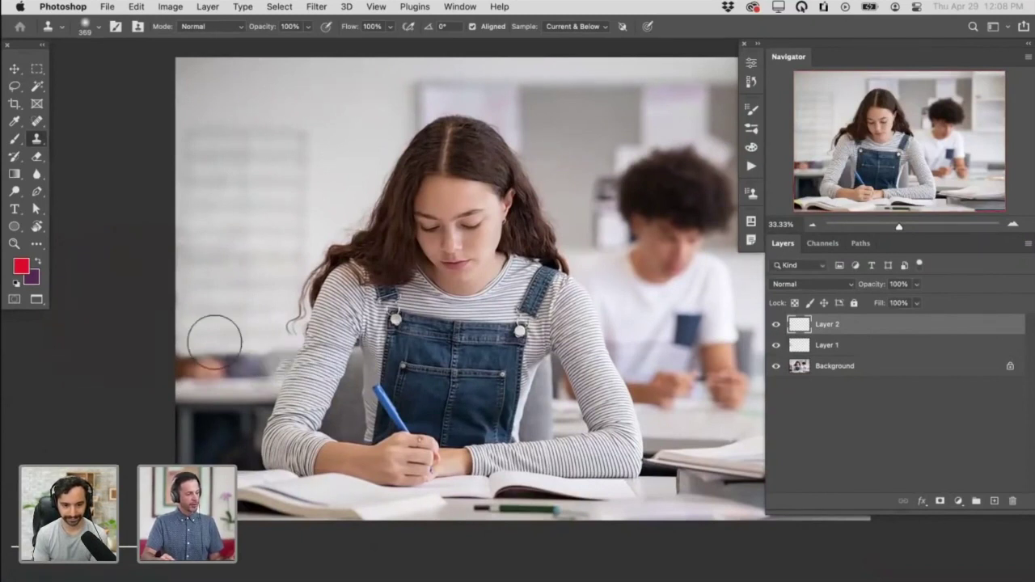
- Add another new layer for painting and set up the Brush tool at 147 px
{"action": "key", "text": "alt+shift+super+n"}
{"action": "key", "text": "b"}
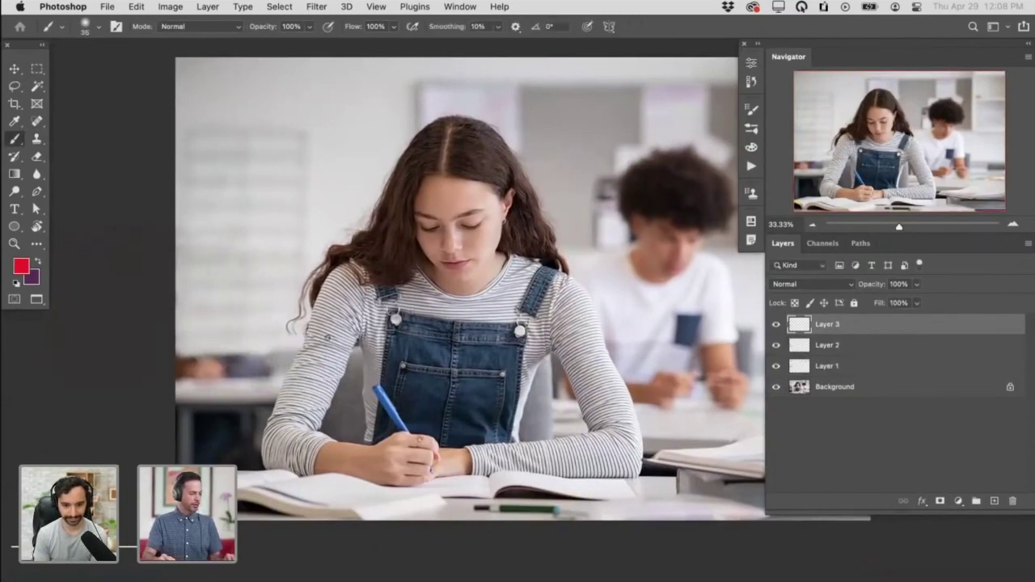
{"action": "left_click_drag", "start_coordinate": [286, 357], "coordinate": [299, 346]}
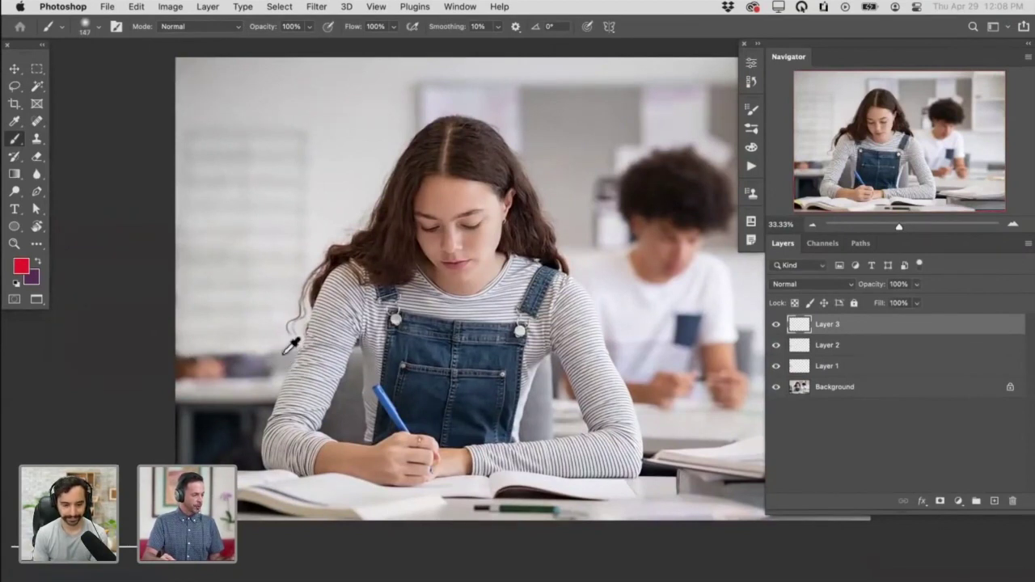
- Sample colors from the background, the girl's overalls, face and hair, brush a test stroke over the wall, and undo it
{"action": "left_click", "coordinate": [285, 352], "text": "alt"}
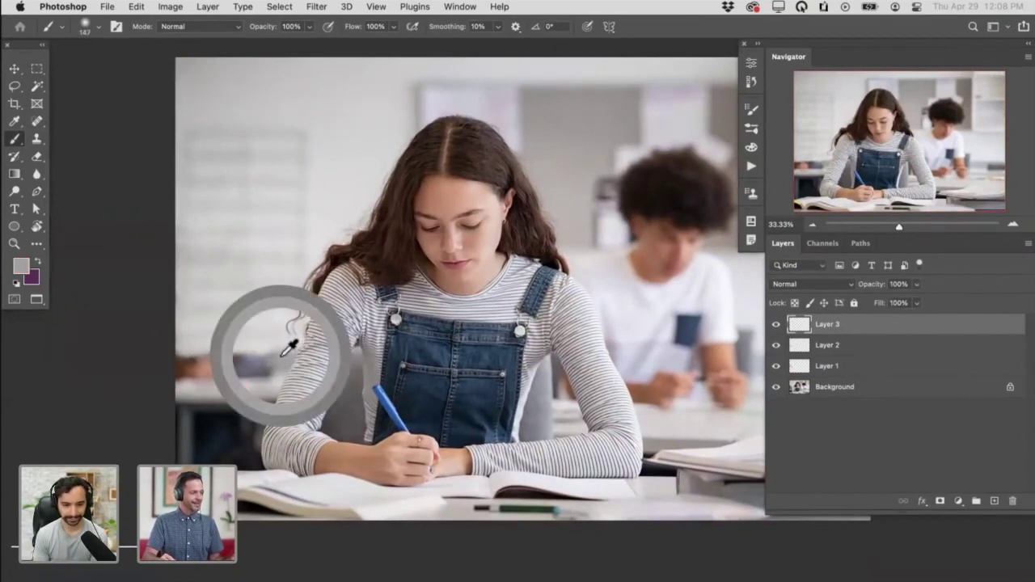
{"action": "left_click", "coordinate": [442, 352], "text": "alt"}
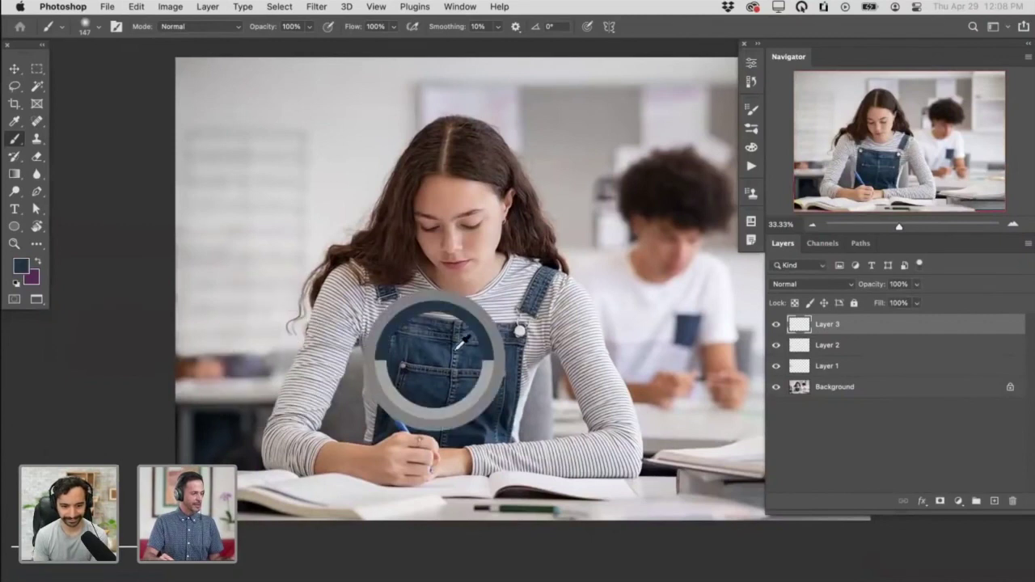
{"action": "left_click", "coordinate": [455, 194], "text": "alt"}
{"action": "left_click", "coordinate": [423, 245], "text": "alt"}
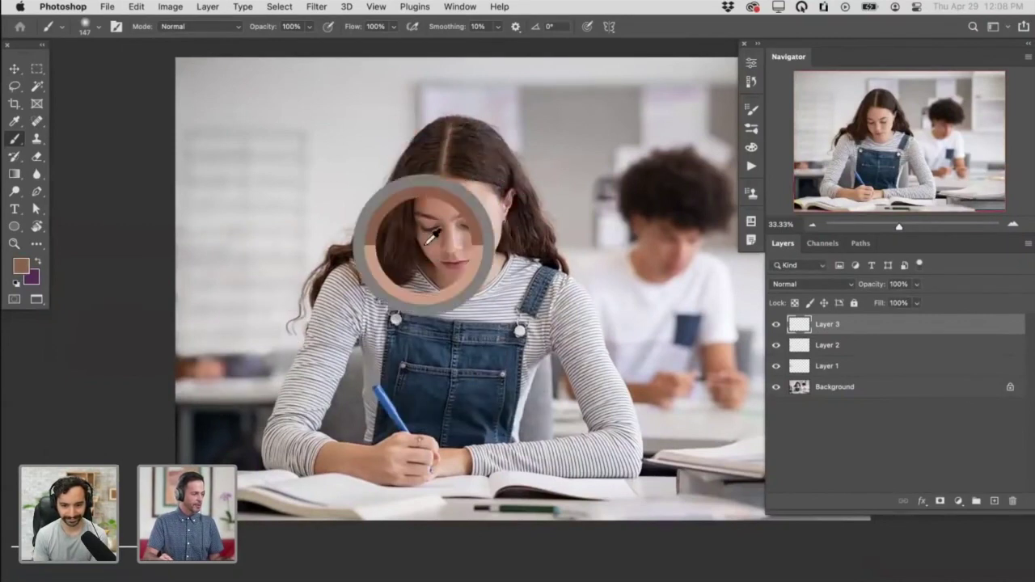
{"action": "left_click", "coordinate": [392, 212], "text": "alt"}
{"action": "left_click", "coordinate": [394, 214], "text": "alt"}
{"action": "mouse_move", "coordinate": [282, 154]}
{"action": "left_mouse_down"}
{"action": "mouse_move", "coordinate": [306, 156]}
{"action": "mouse_move", "coordinate": [336, 194]}
{"action": "left_mouse_up"}
{"action": "key", "text": "super+z"}
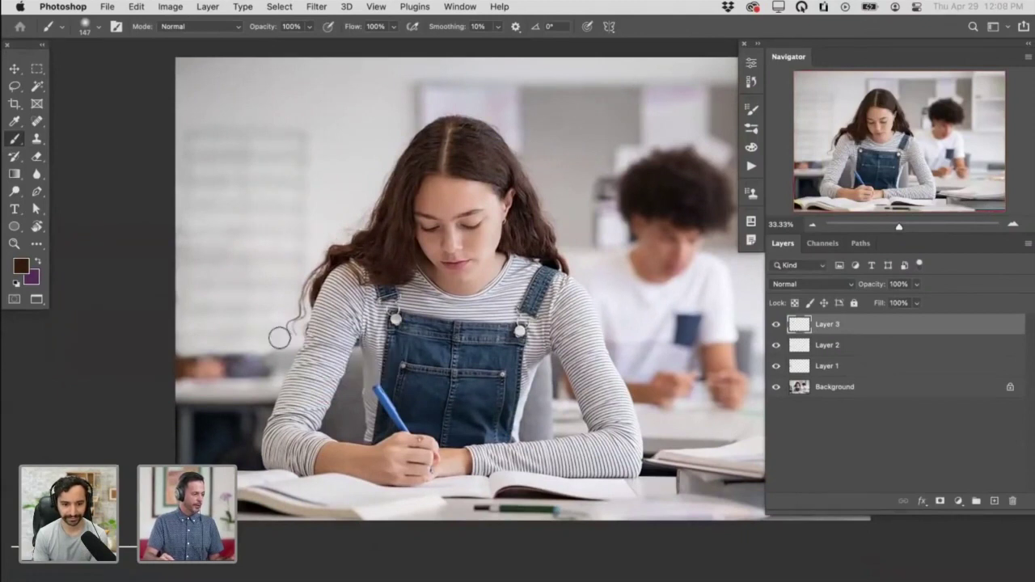
- Sample the gray beside the girl's sleeve and paint over the removed student's remains at the desk with a 231 px brush at 20% flow
{"action": "left_click_drag", "start_coordinate": [278, 334], "coordinate": [256, 327]}
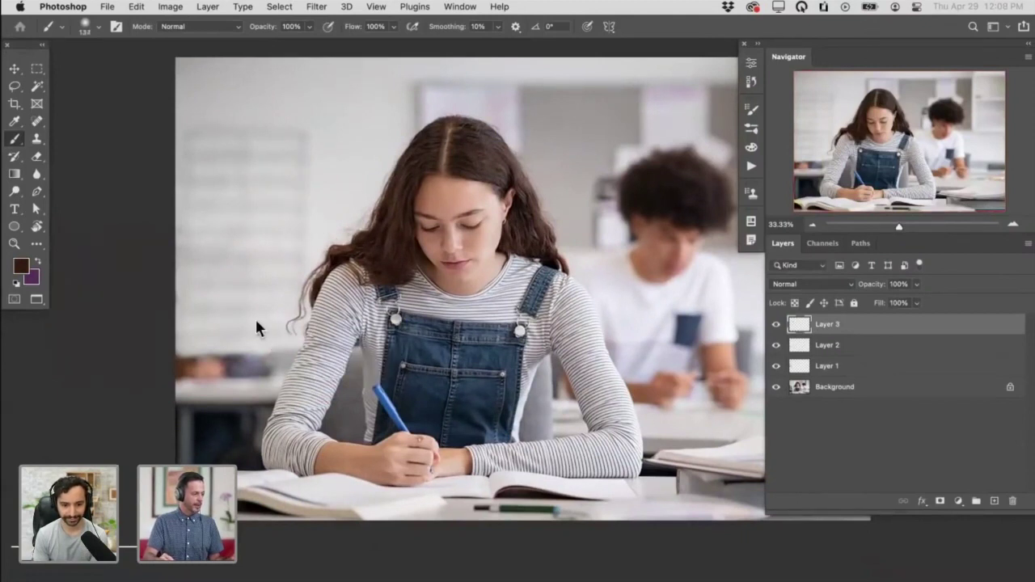
{"action": "left_click", "coordinate": [286, 353], "text": "alt"}
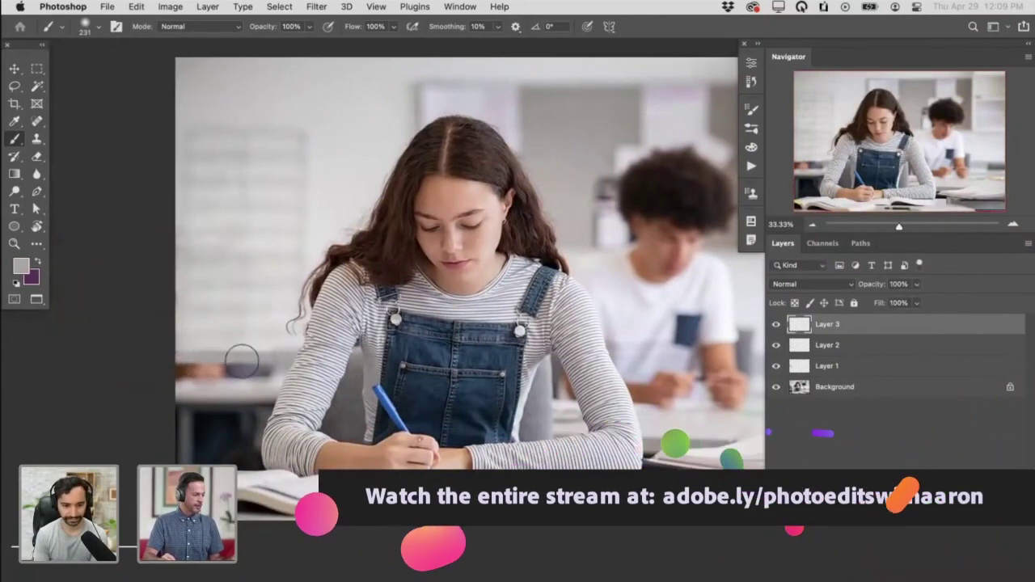
{"action": "key", "text": "shift+2"}
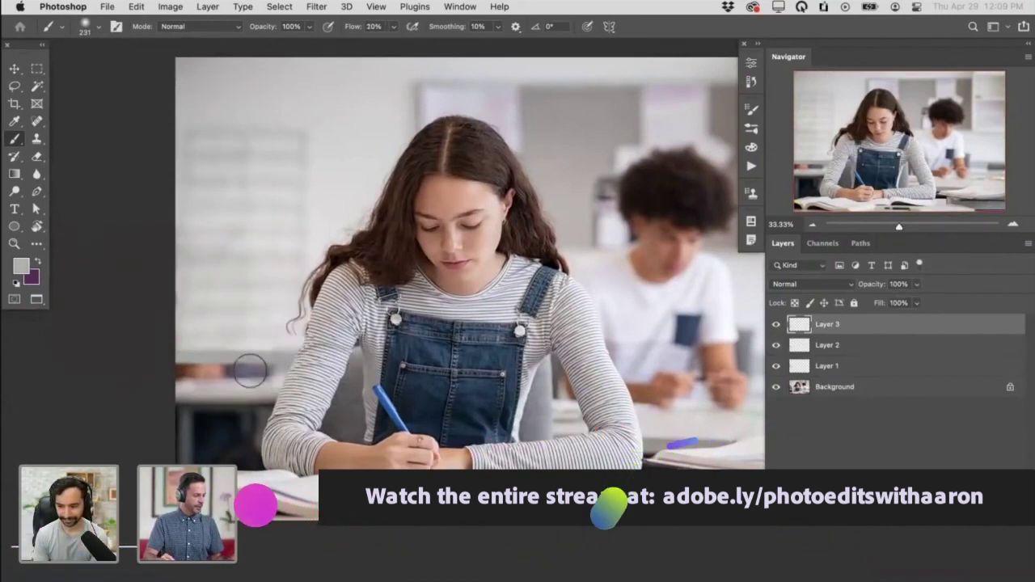
{"action": "left_click_drag", "start_coordinate": [275, 371], "coordinate": [180, 372]}
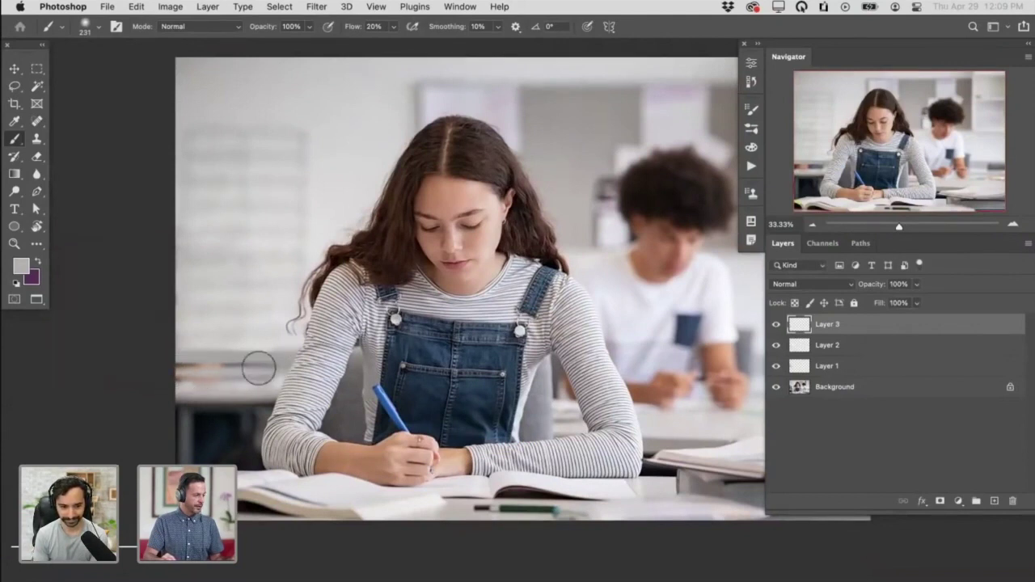
- Repeatedly sample the tones near the girl's sleeve and paint out the remaining hand and arm traces along the back desk
{"action": "left_click", "coordinate": [285, 365], "text": "alt"}
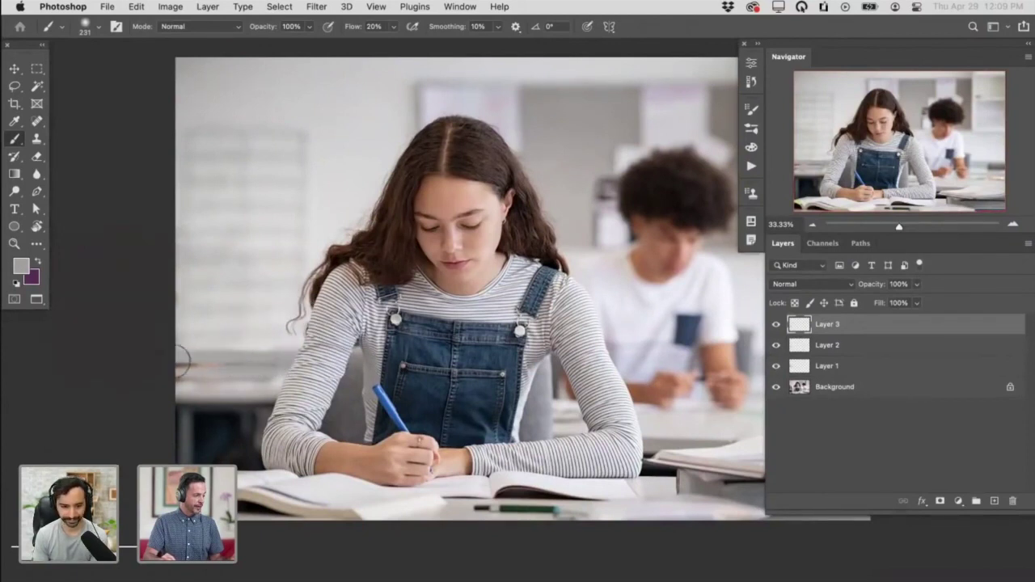
{"action": "left_click", "coordinate": [279, 364], "text": "alt"}
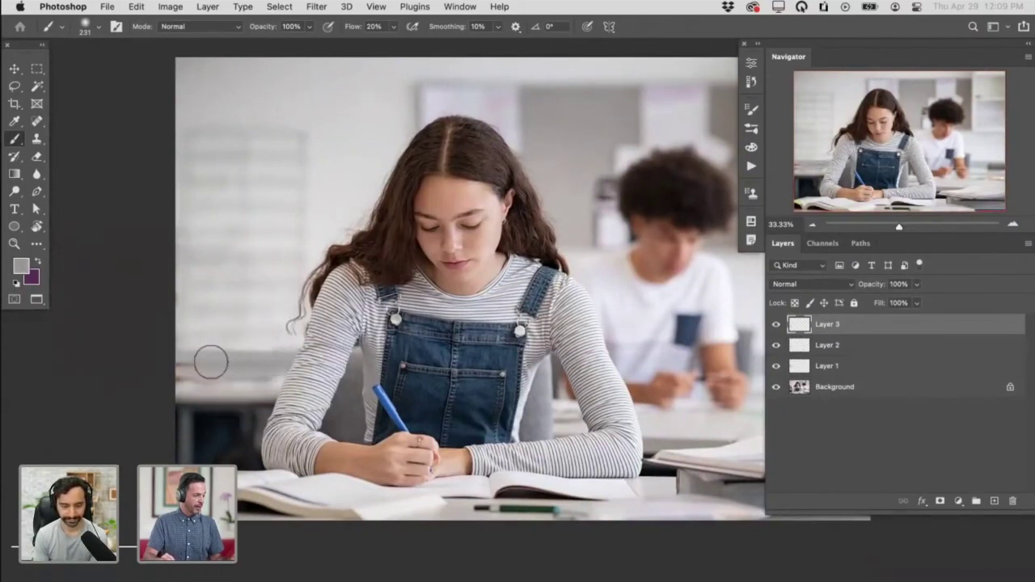
{"action": "left_click", "coordinate": [264, 362], "text": "alt"}
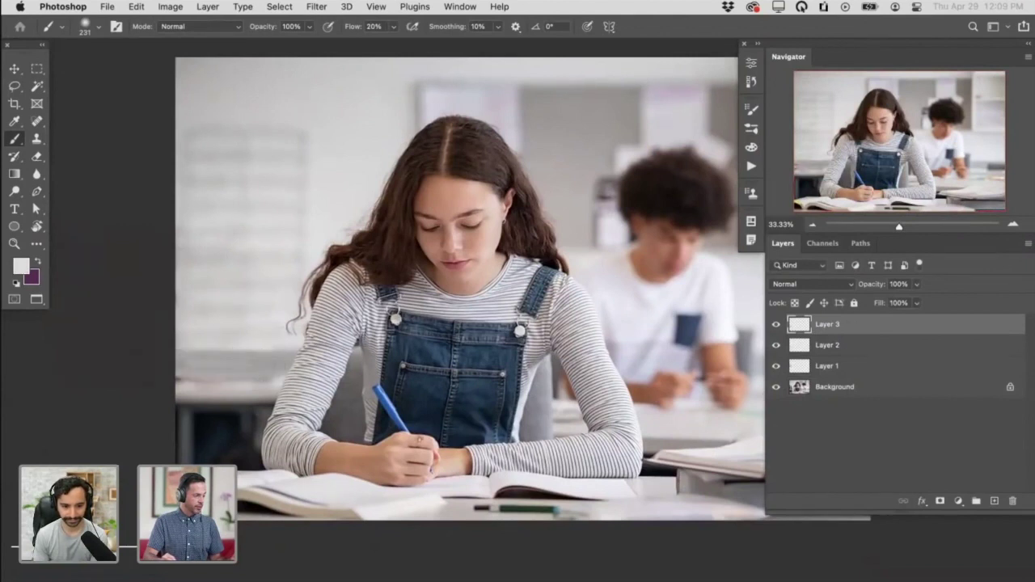
{"action": "left_click", "coordinate": [275, 377], "text": "alt"}
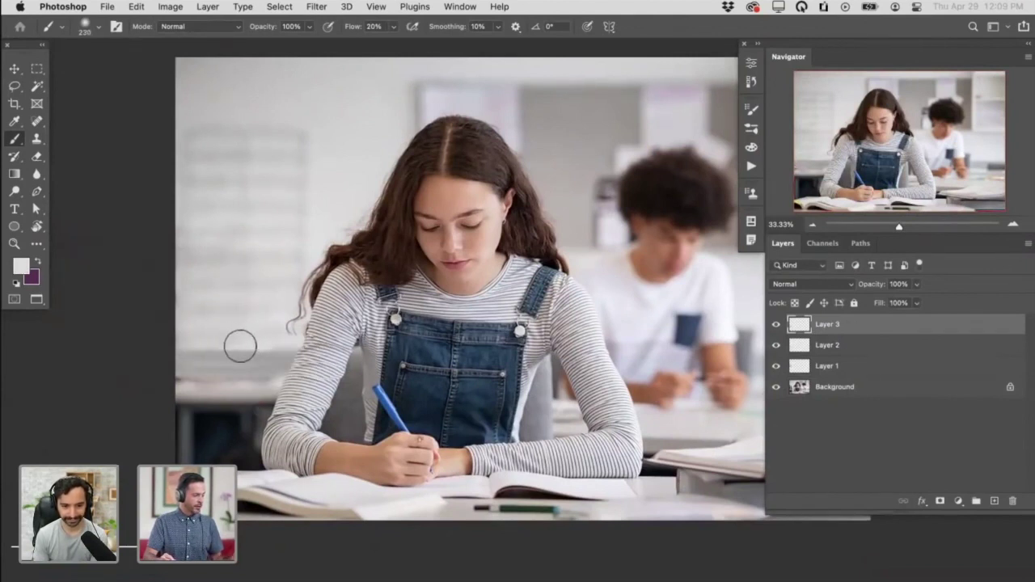
- Examine the brush's Shape Dynamics options, including the size control and minimum diameter, and close the brush settings
{"action": "left_click", "coordinate": [460, 7]}
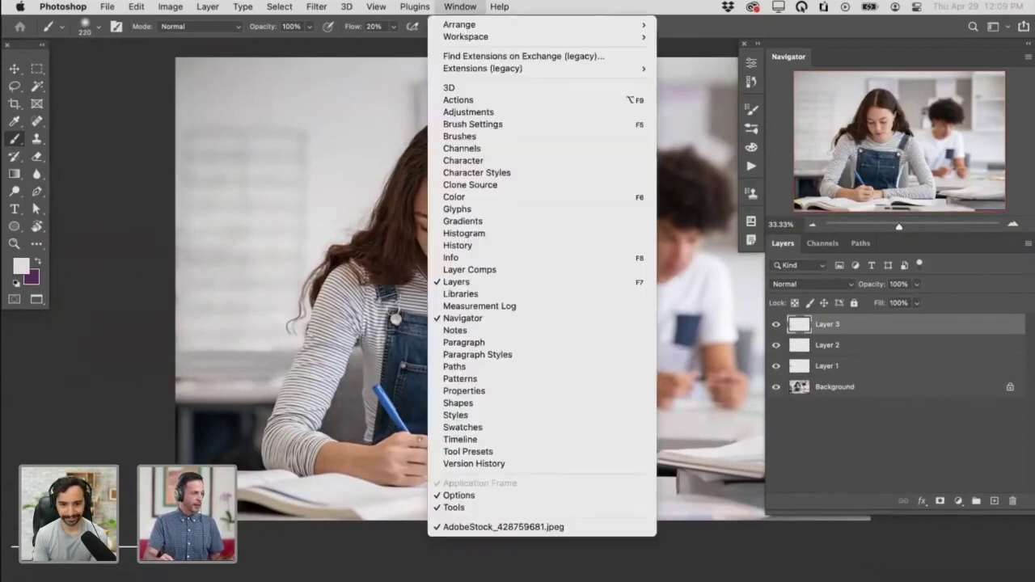
{"action": "left_click", "coordinate": [486, 126]}
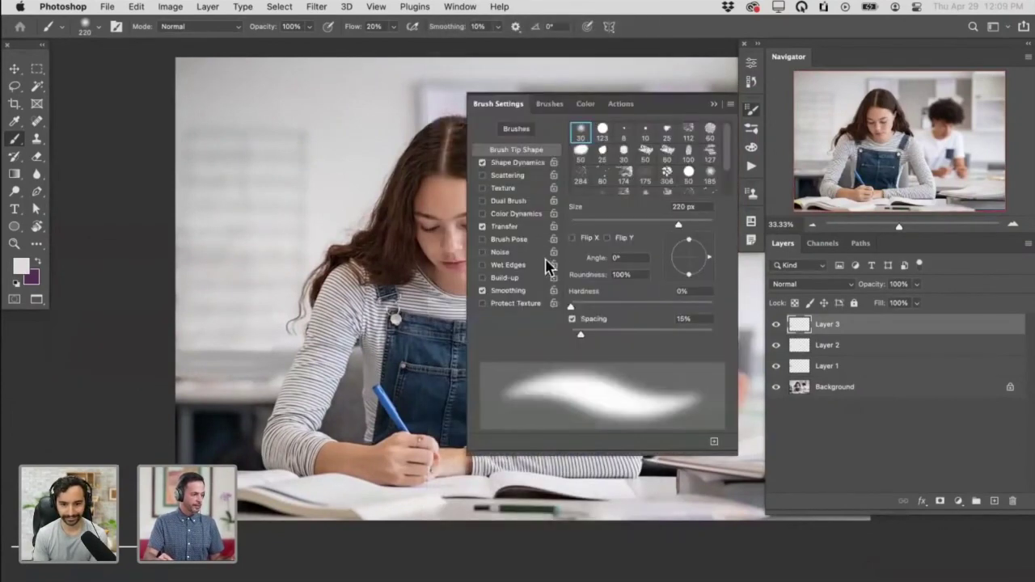
{"action": "left_click", "coordinate": [518, 163]}
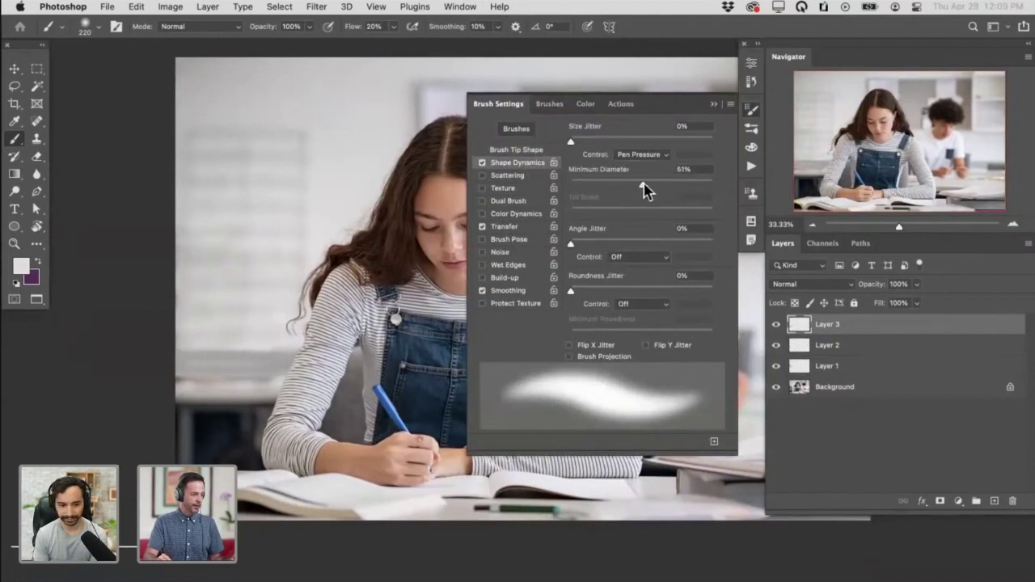
{"action": "left_click", "coordinate": [752, 112]}
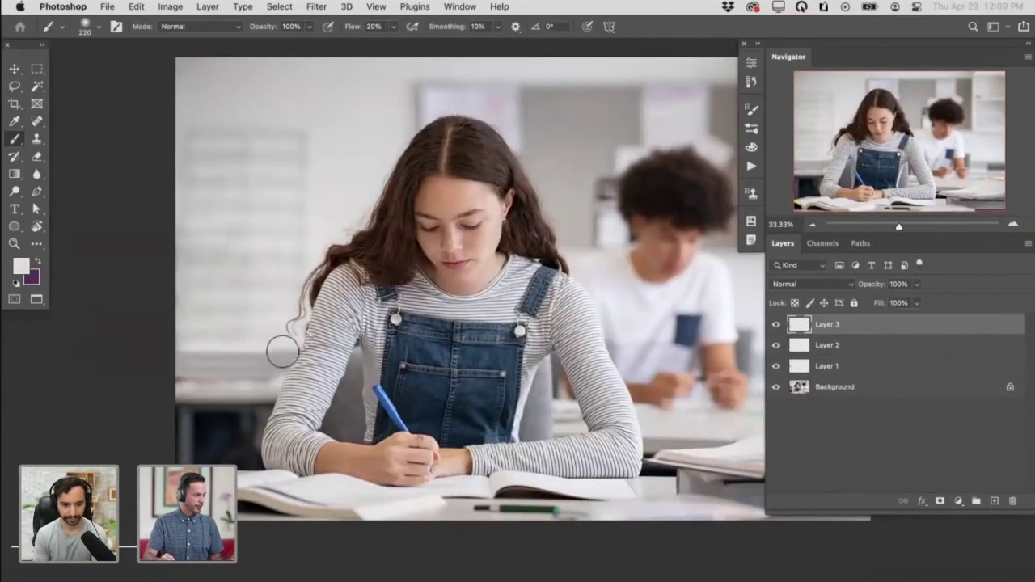
- Blend the strip between wall and back desk by painting with sampled neighboring grays, enlarging the brush to 245 px
{"action": "left_click", "coordinate": [278, 344], "text": "alt"}
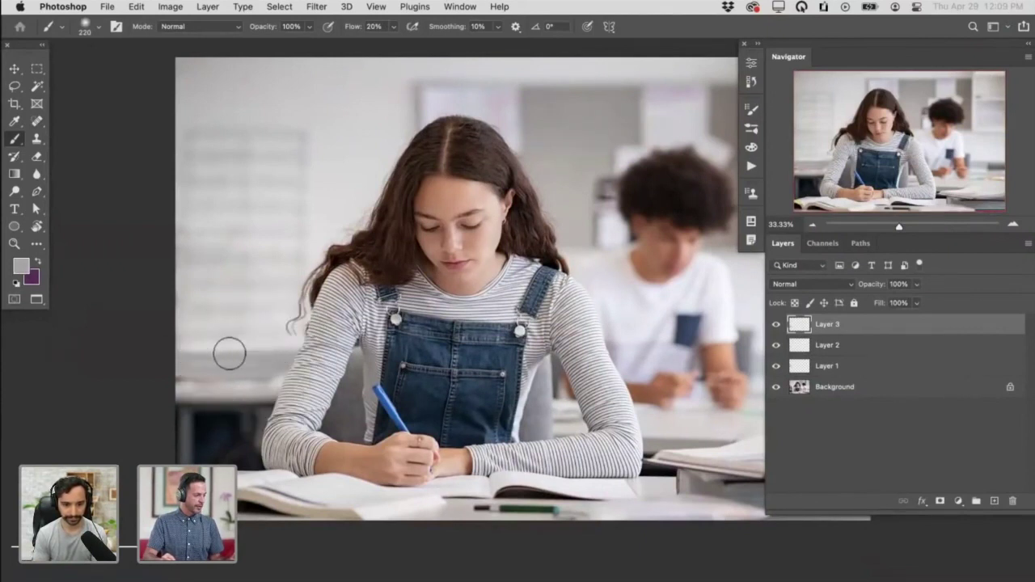
{"action": "left_click", "coordinate": [232, 347], "text": "alt"}
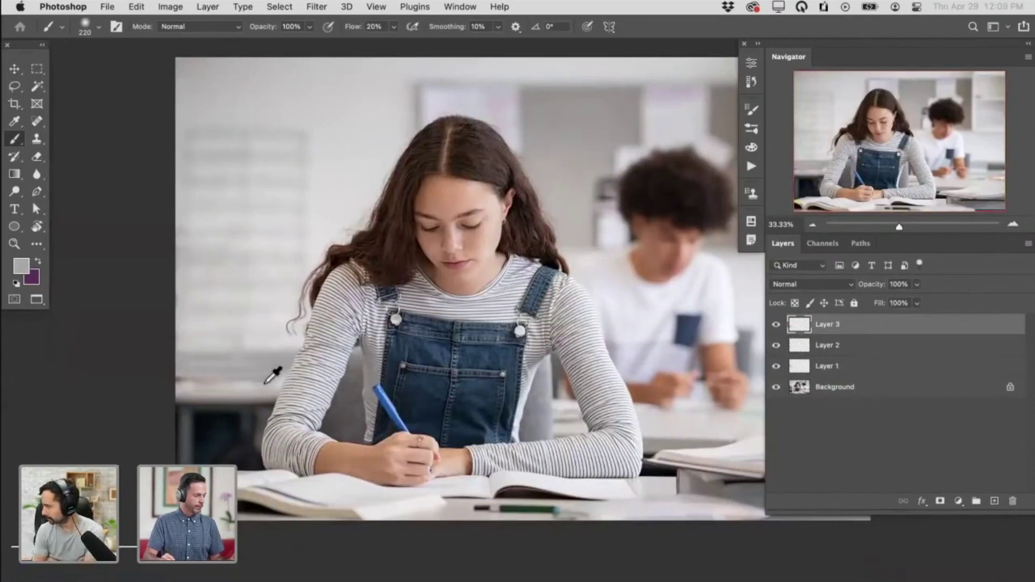
{"action": "mouse_move", "coordinate": [265, 389]}
{"action": "left_mouse_down"}
{"action": "mouse_move", "coordinate": [265, 381]}
{"action": "mouse_move", "coordinate": [255, 390]}
{"action": "left_mouse_up"}
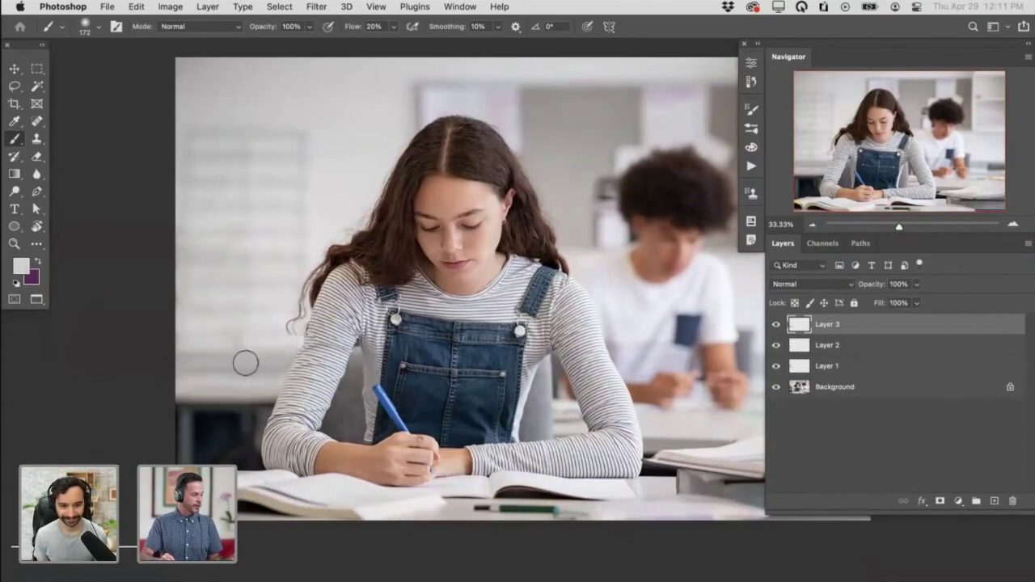
{"action": "mouse_move", "coordinate": [261, 368]}
{"action": "left_mouse_down"}
{"action": "mouse_move", "coordinate": [243, 361]}
{"action": "mouse_move", "coordinate": [277, 360]}
{"action": "mouse_move", "coordinate": [270, 353]}
{"action": "mouse_move", "coordinate": [259, 370]}
{"action": "mouse_move", "coordinate": [302, 363]}
{"action": "mouse_move", "coordinate": [203, 364]}
{"action": "mouse_move", "coordinate": [243, 351]}
{"action": "left_mouse_up"}
{"action": "key", "text": "alt"}
{"action": "left_click", "coordinate": [241, 337], "text": "alt"}
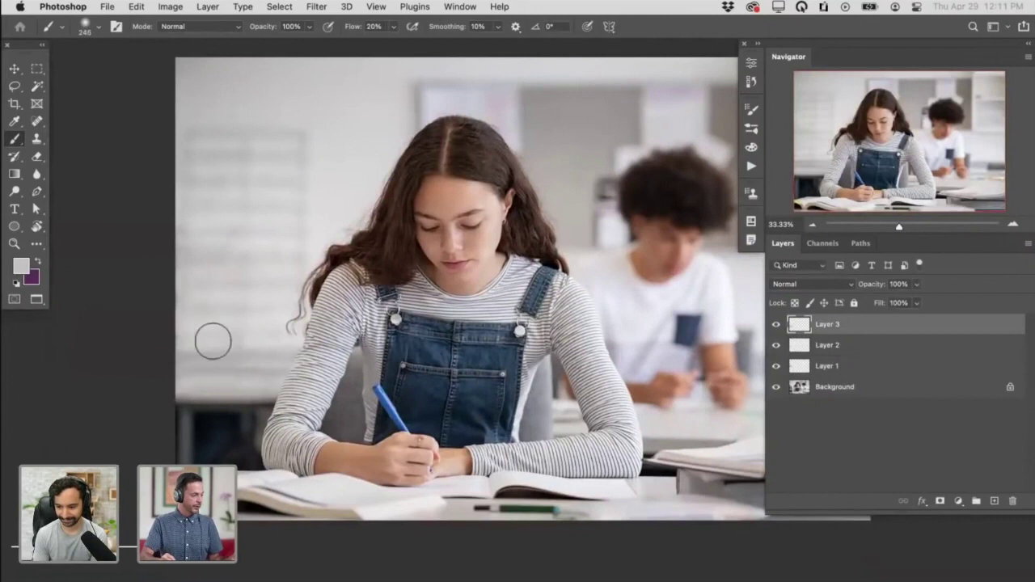
{"action": "left_click", "coordinate": [228, 337], "text": "alt"}
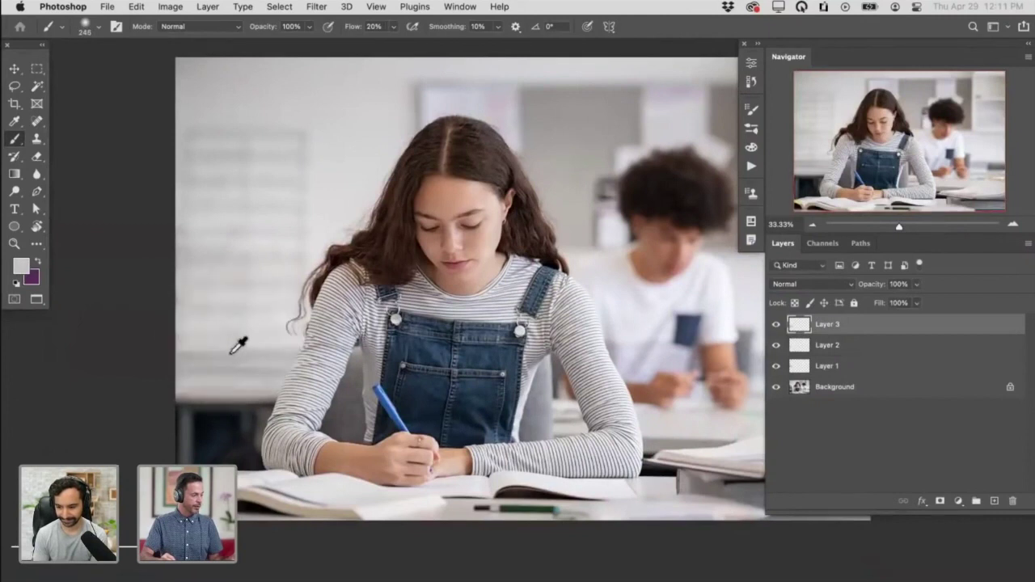